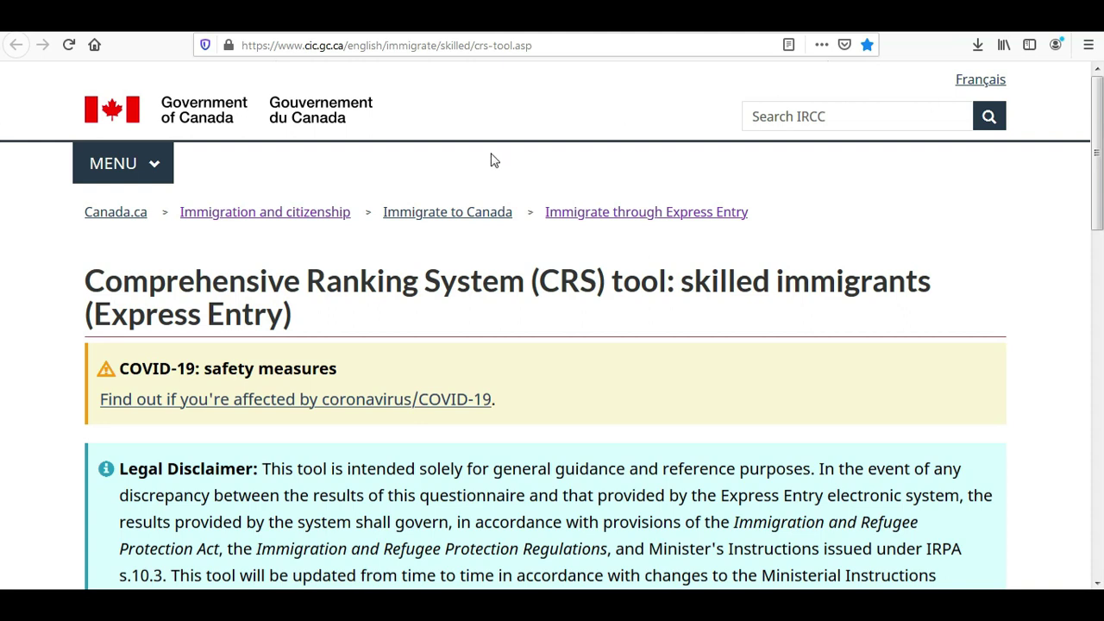
Look over the CRS tool page's title and the Google results for "crs calculator", returning to the CRS tool page.
drag(471, 272, 630, 274)
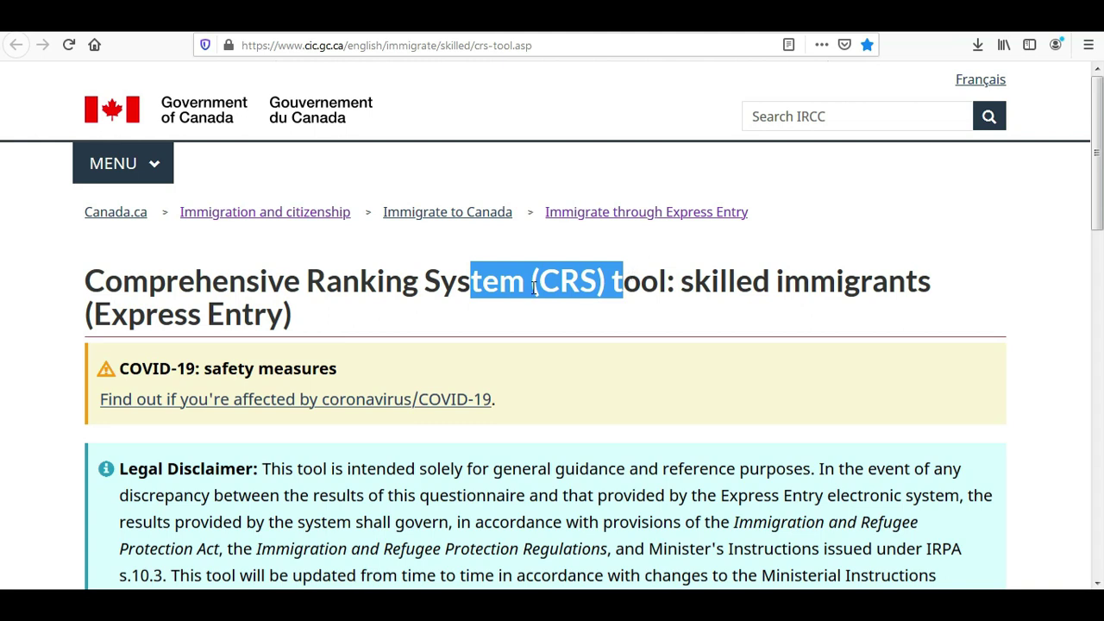
click(398, 294)
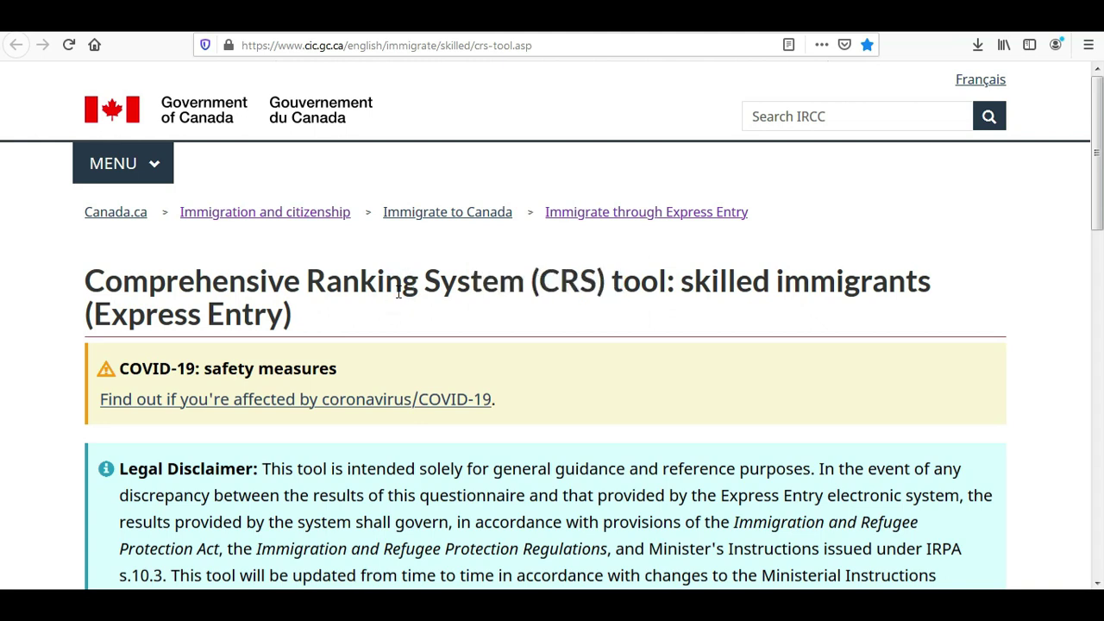
drag(541, 281, 596, 270)
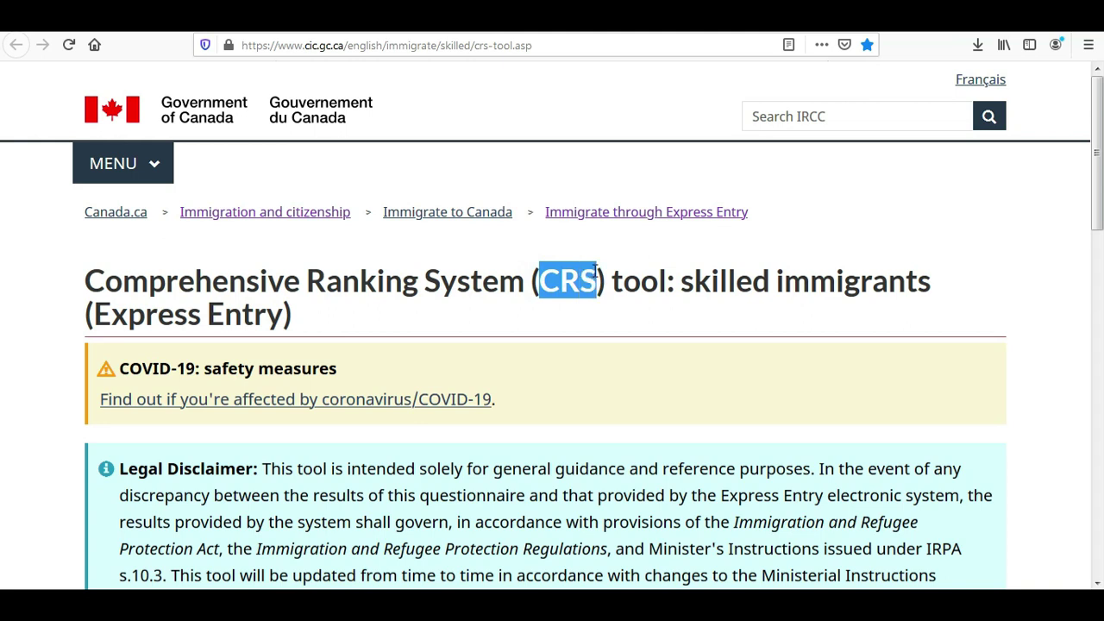
click(405, 304)
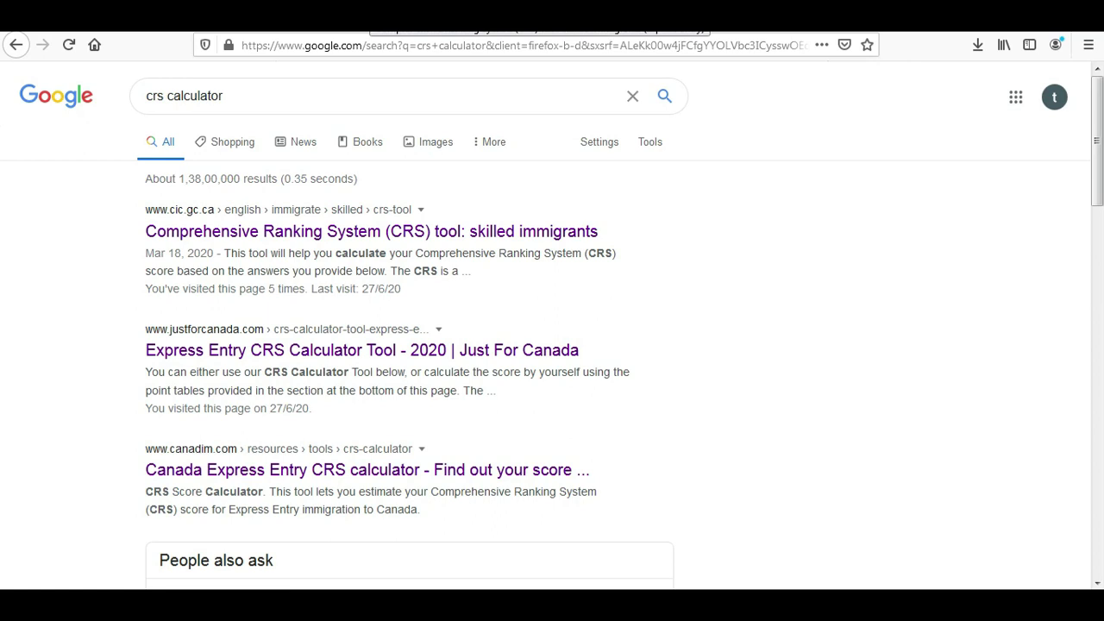
click(375, 35)
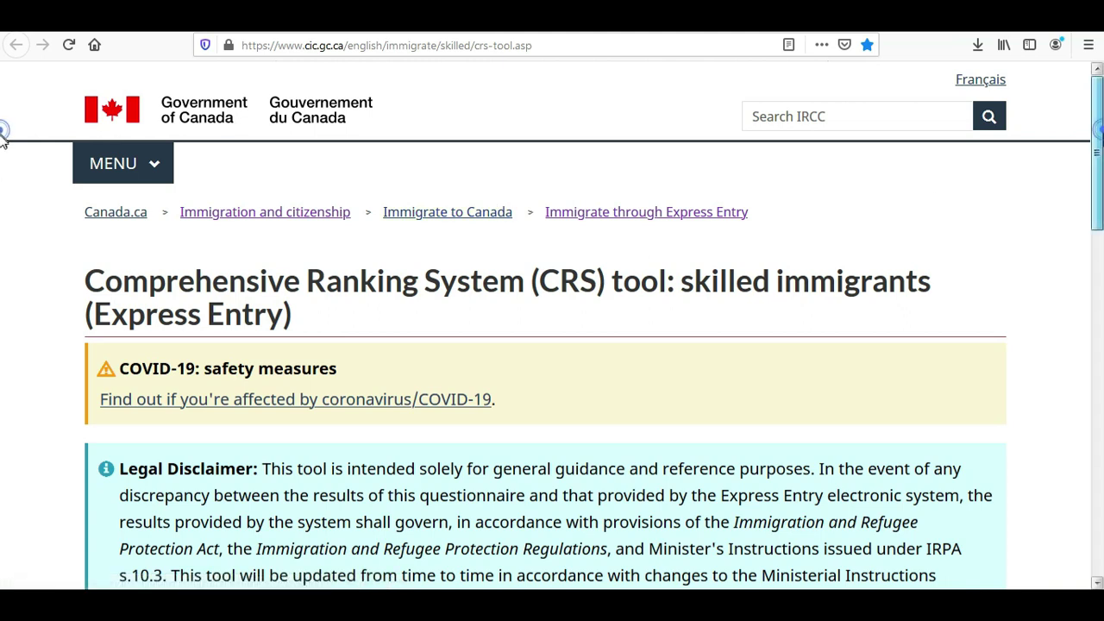
Read the CRS tool's disclaimer, its introduction, the factors it assesses and the conditions for using it.
scroll(2, 138, down, 2)
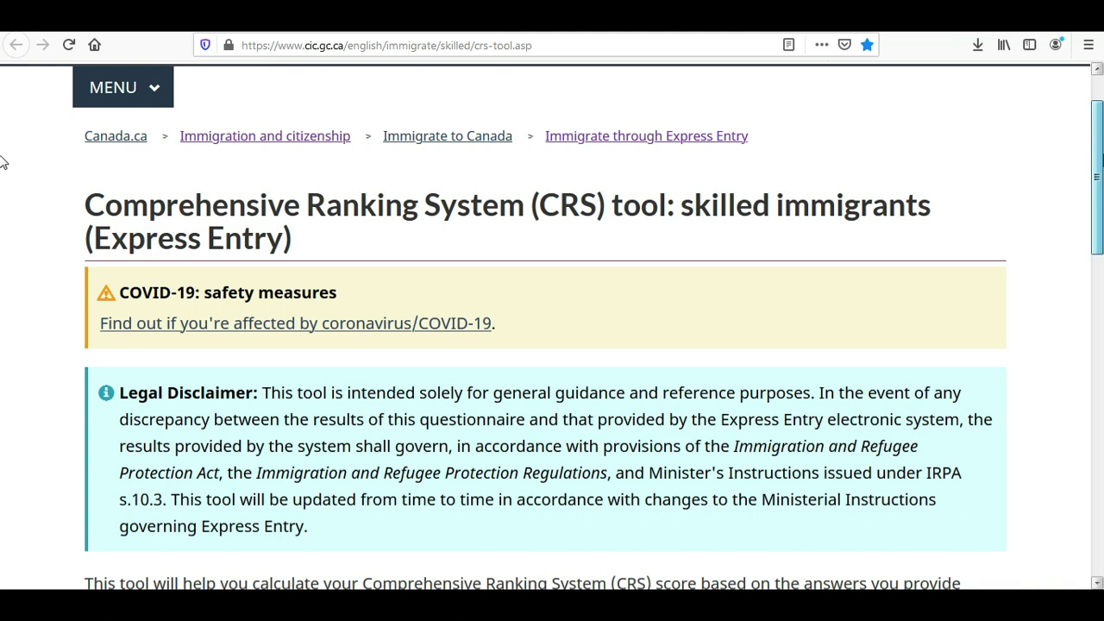
scroll(3, 162, down, 3)
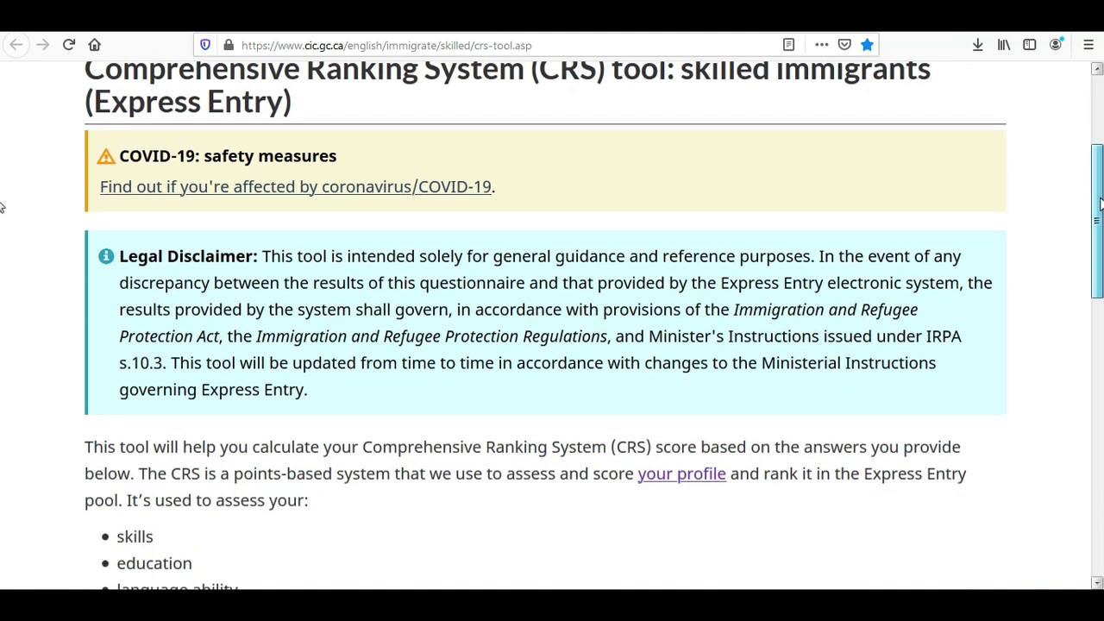
scroll(2, 207, down, 3)
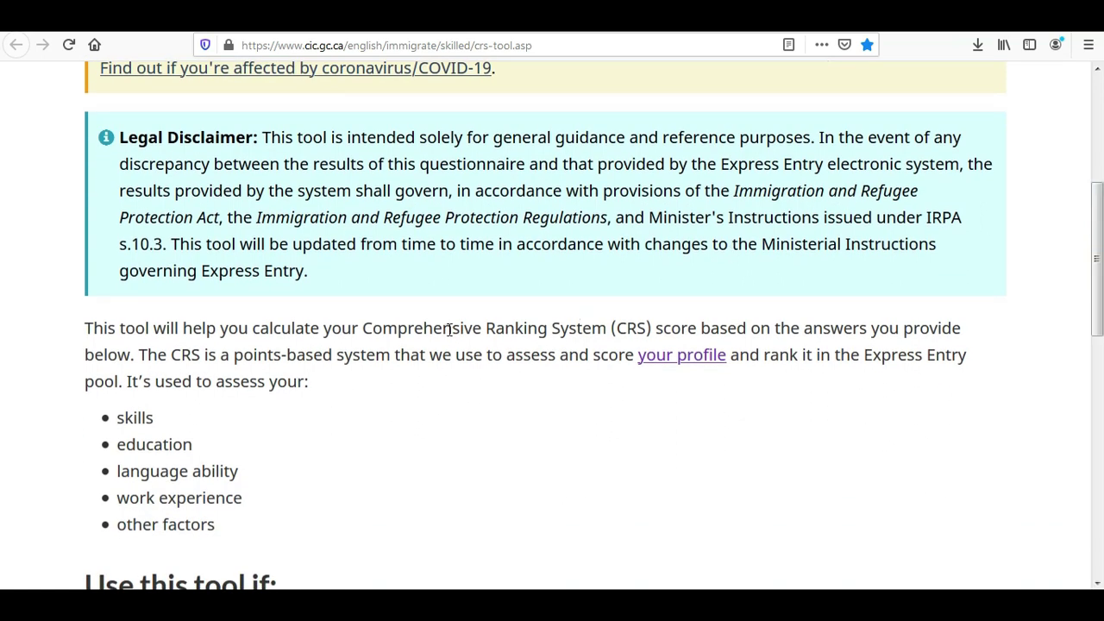
click(618, 327)
drag(618, 327, 950, 328)
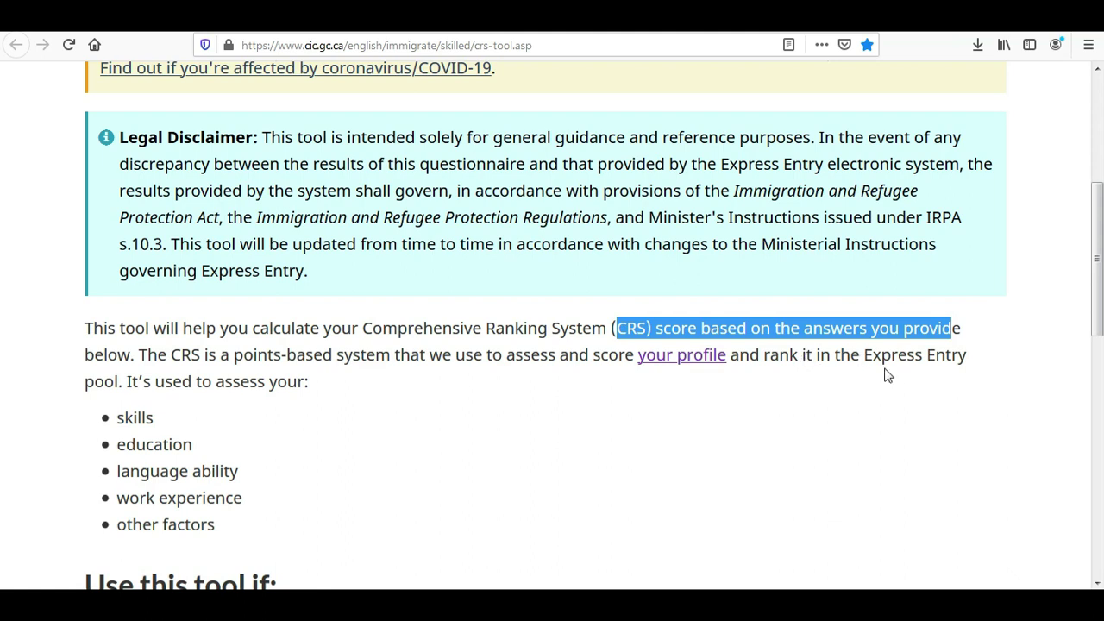
click(823, 382)
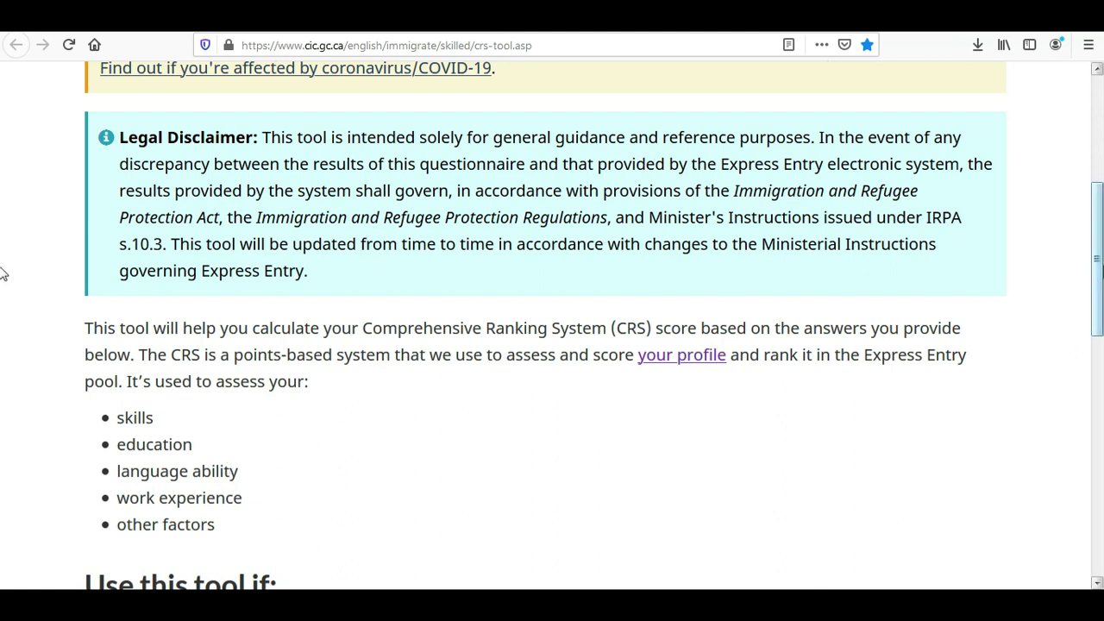
drag(1100, 276, 1099, 376)
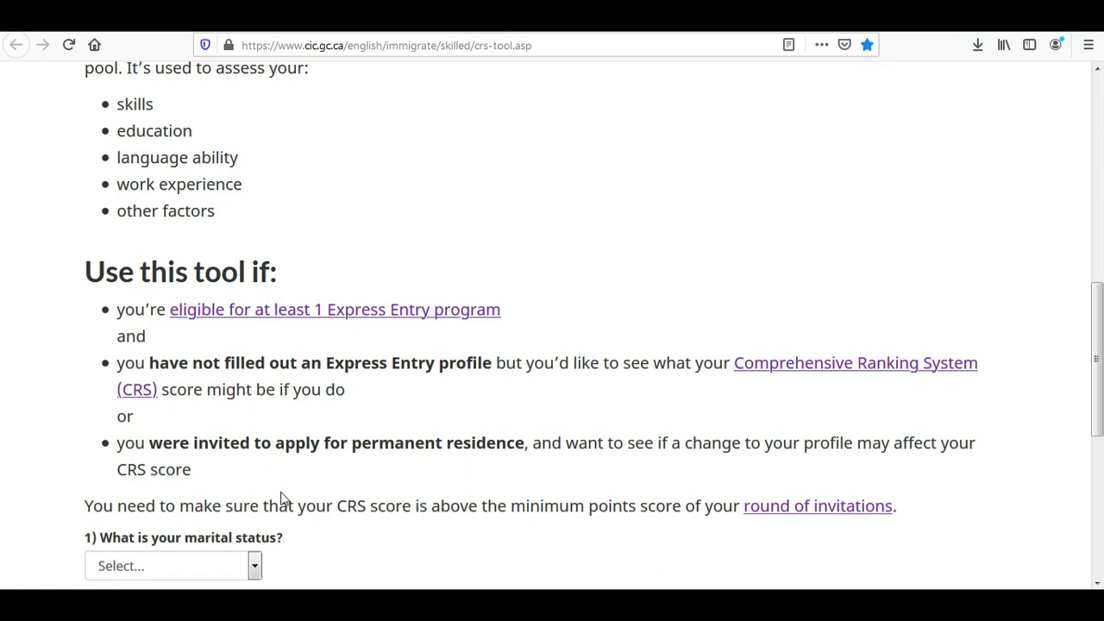
drag(1101, 319, 1100, 369)
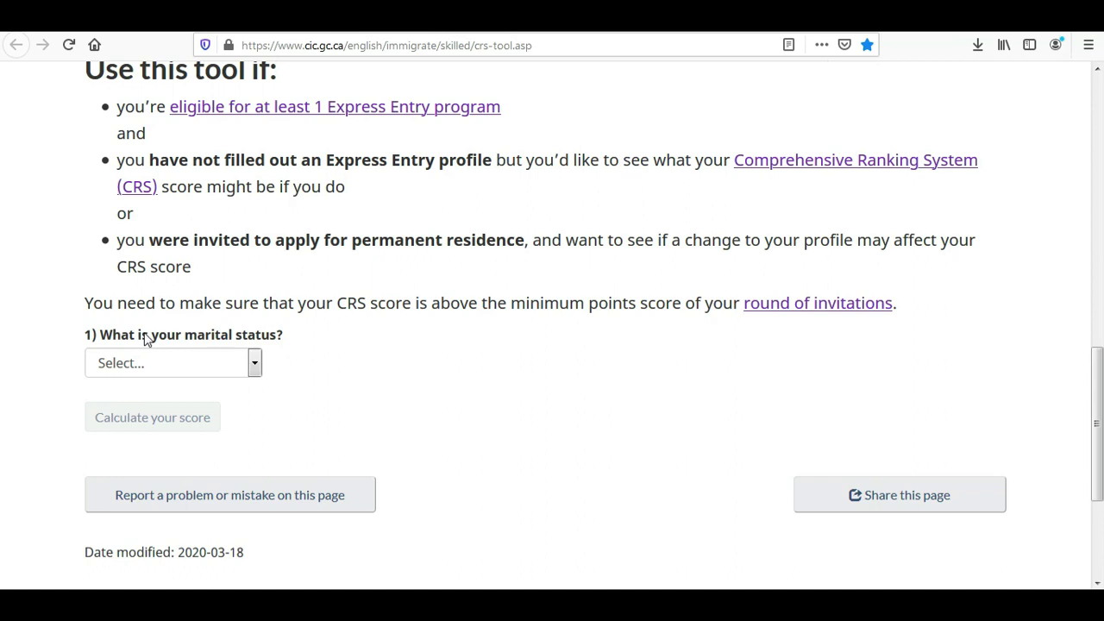
Set the marital status to Married and answer No to the spouse being a citizen or permanent resident of Canada.
click(207, 363)
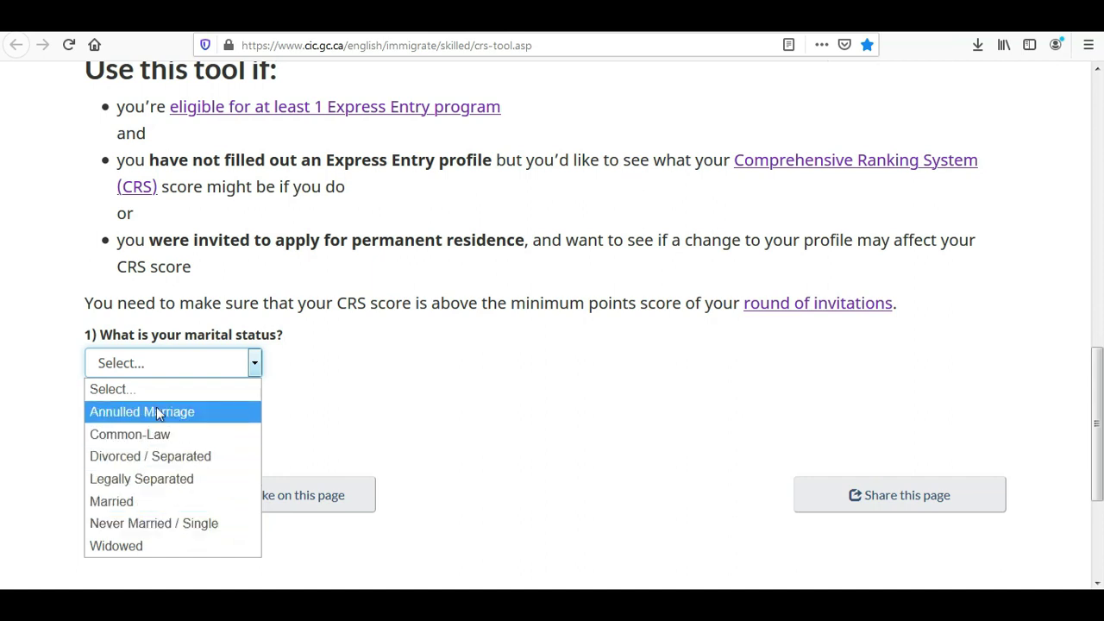
click(126, 507)
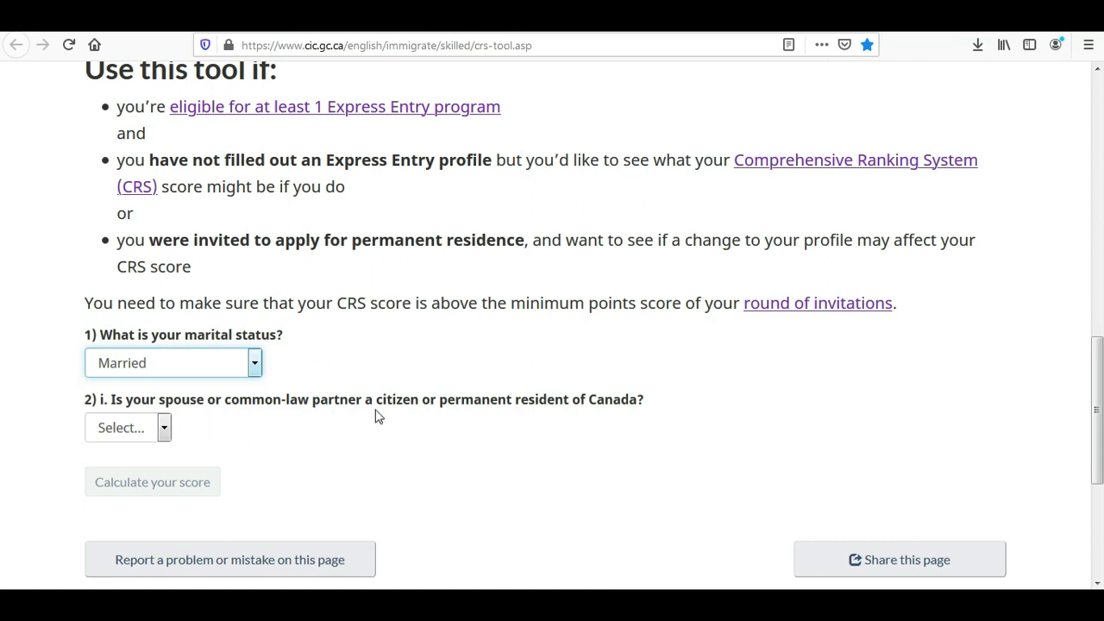
click(135, 435)
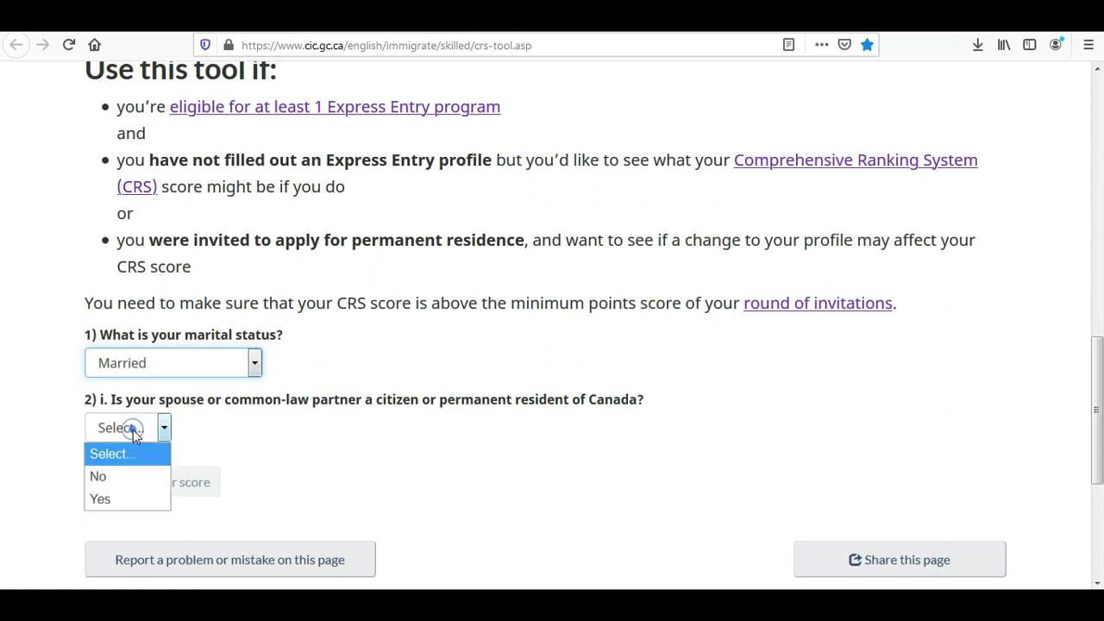
click(115, 480)
Answer Yes to the spouse coming along to Canada and set the applicant's age to 28 years.
scroll(3, 363, down, 2)
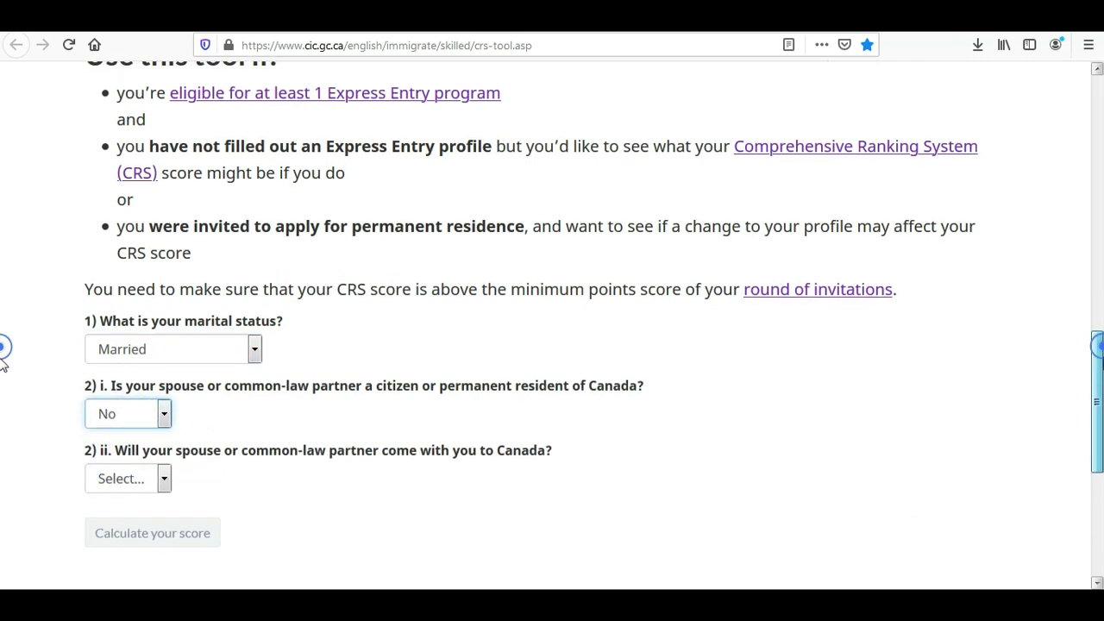
scroll(4, 370, down, 2)
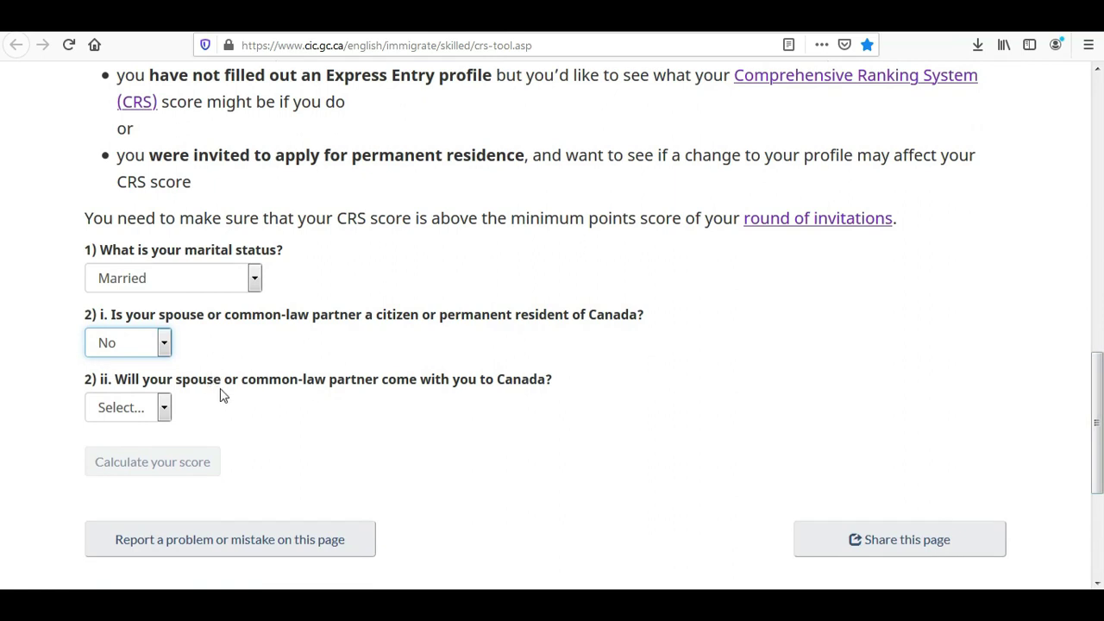
click(127, 410)
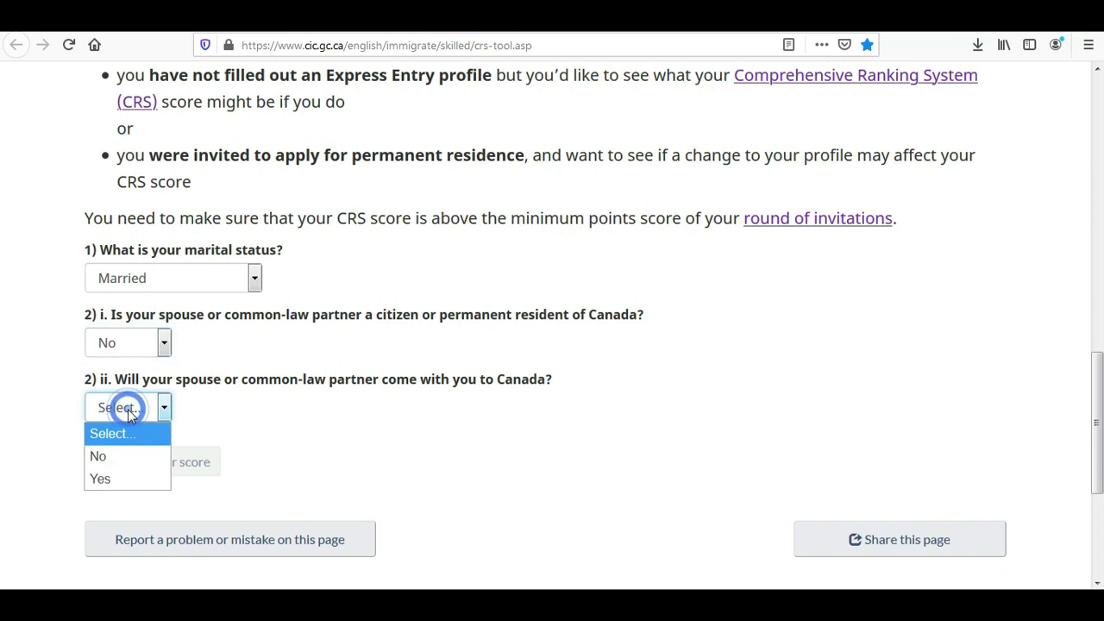
click(118, 480)
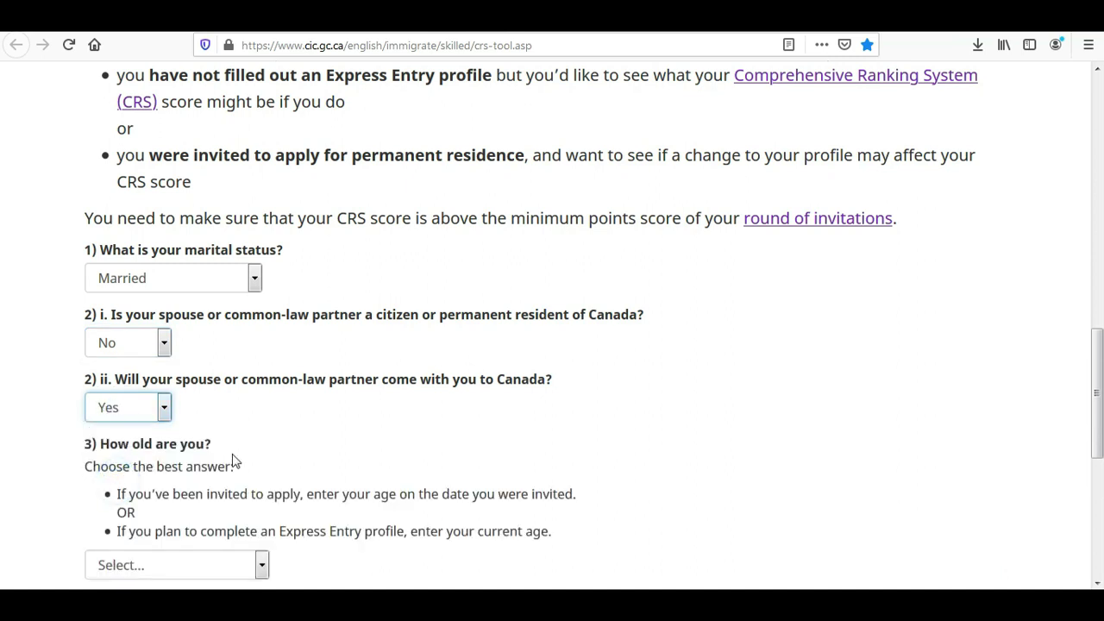
scroll(3, 367, down, 2)
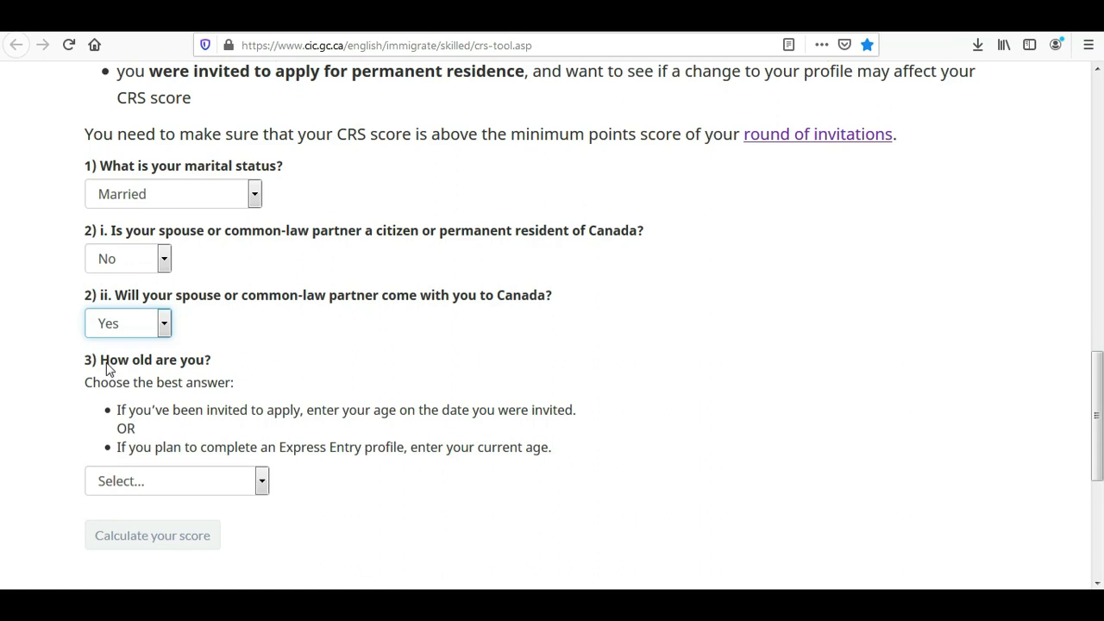
click(145, 481)
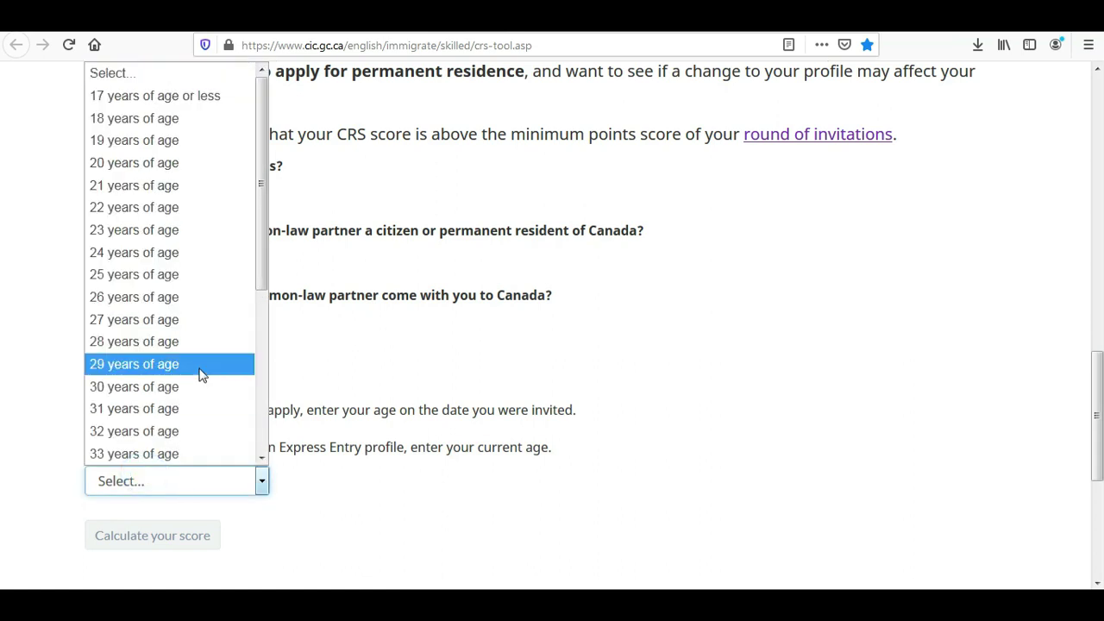
click(179, 343)
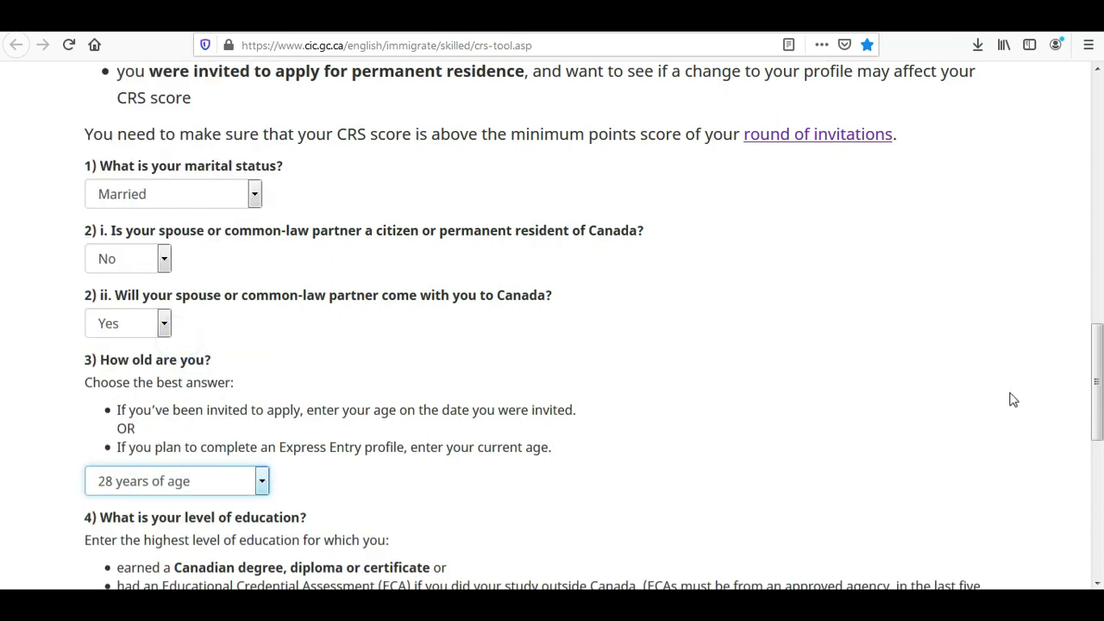
Set the education level to Master's degree or professional degree, and answer No to having earned a Canadian degree, diploma or certificate.
scroll(2, 379, down, 2)
scroll(2, 383, down, 4)
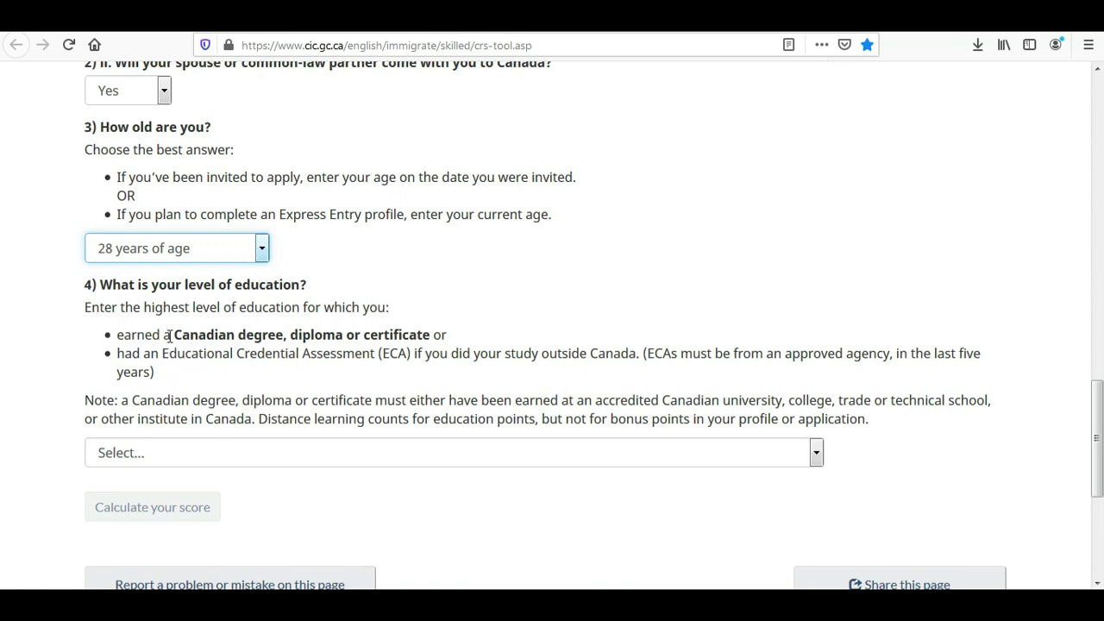
drag(162, 353, 414, 353)
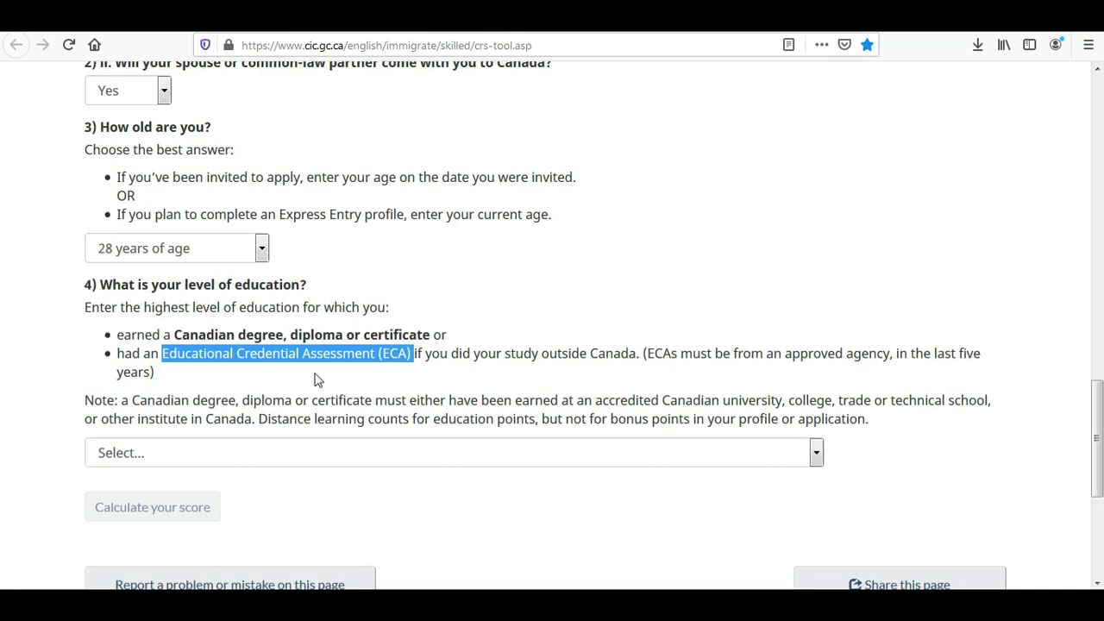
click(210, 459)
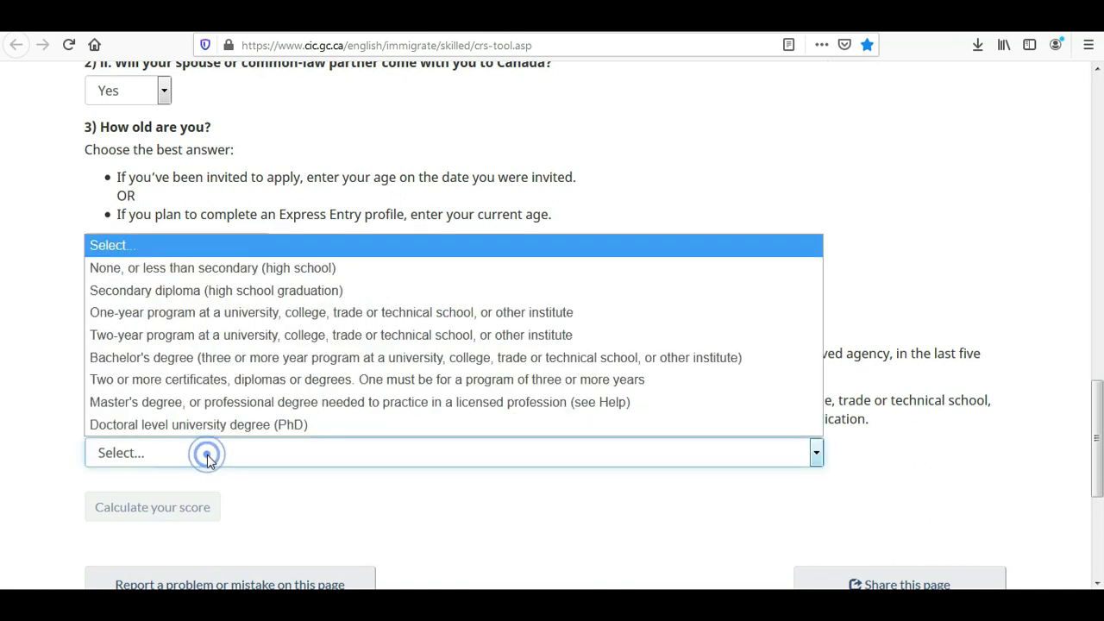
click(207, 402)
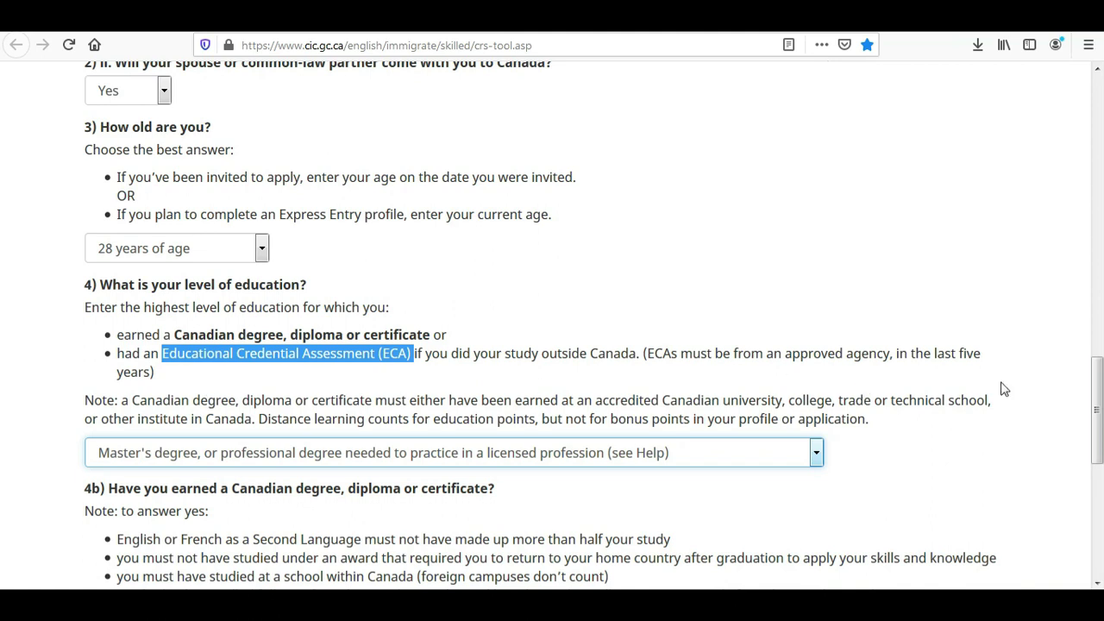
drag(1101, 390, 1100, 420)
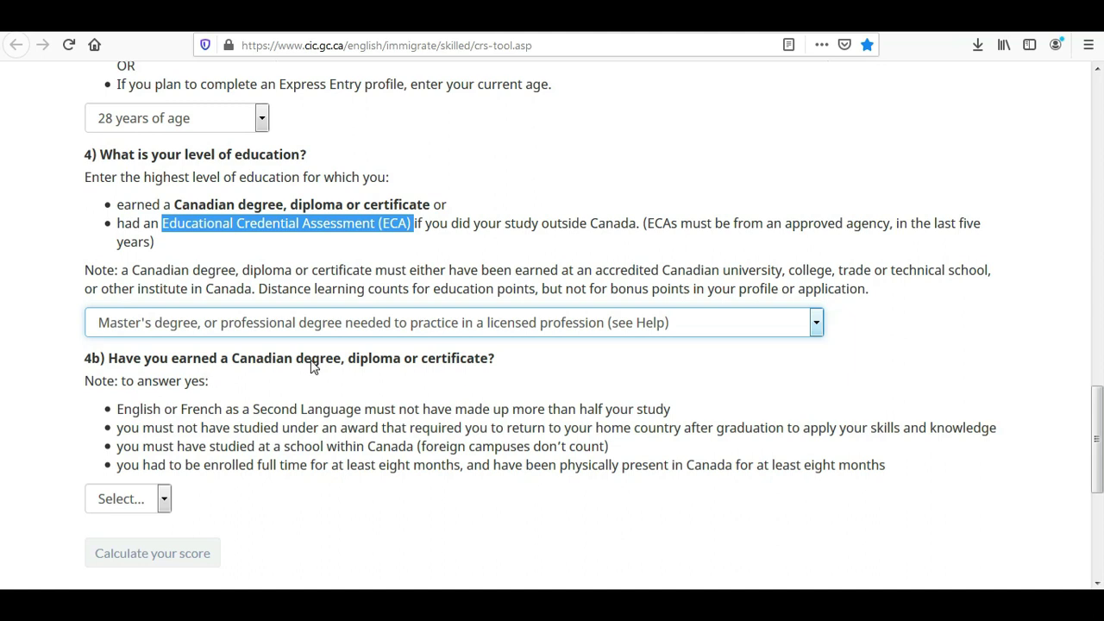
click(135, 501)
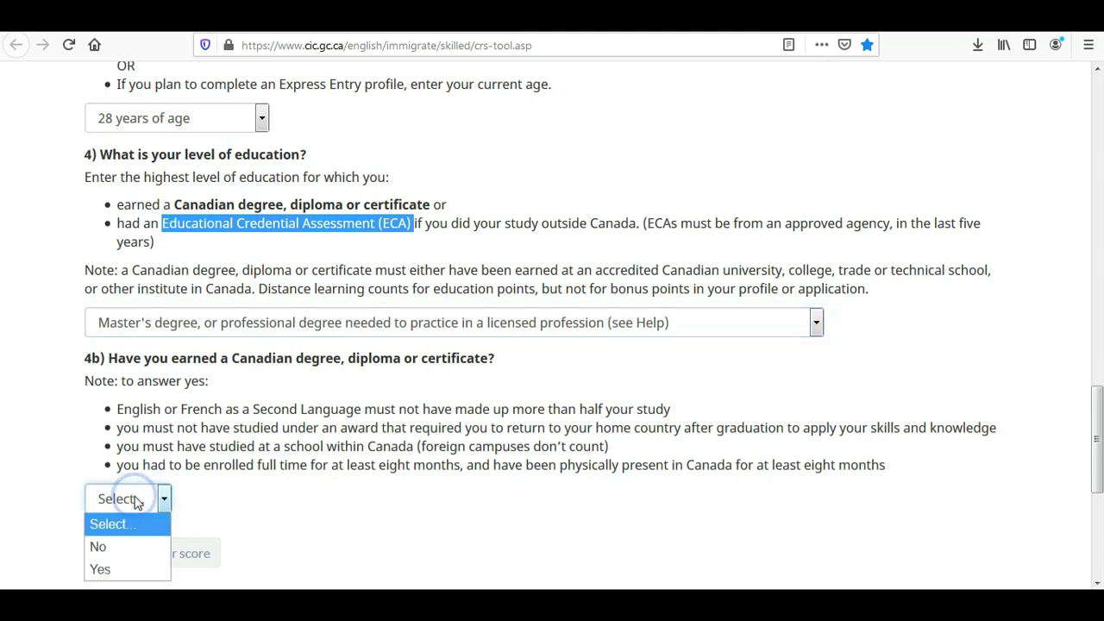
click(118, 551)
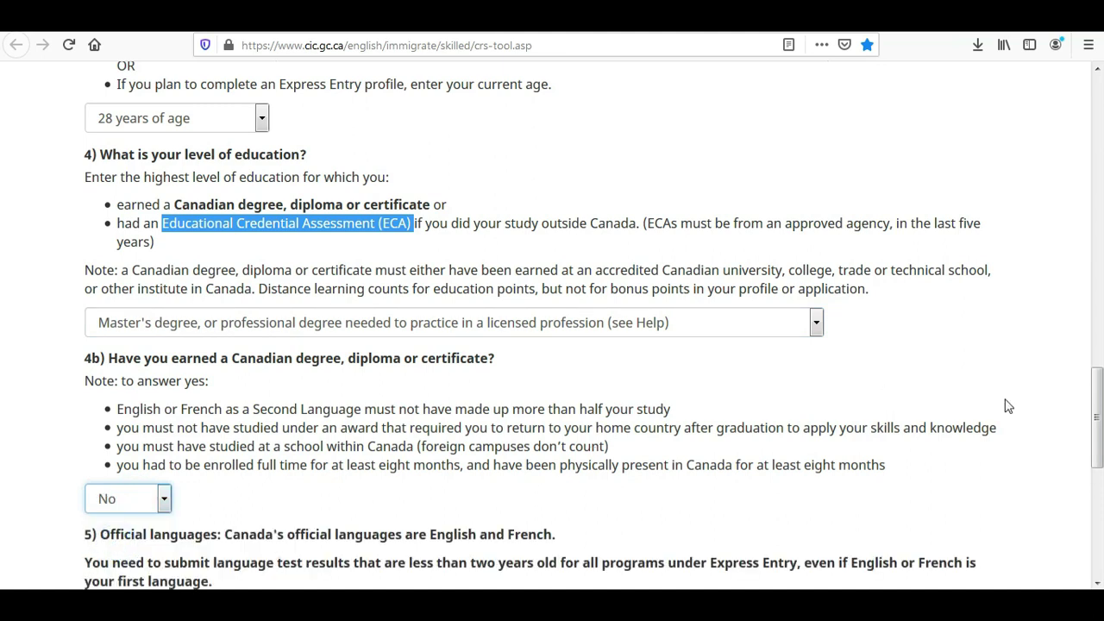
Answer Yes to the language test results being less than two years old.
scroll(3, 399, down, 1)
scroll(3, 405, down, 2)
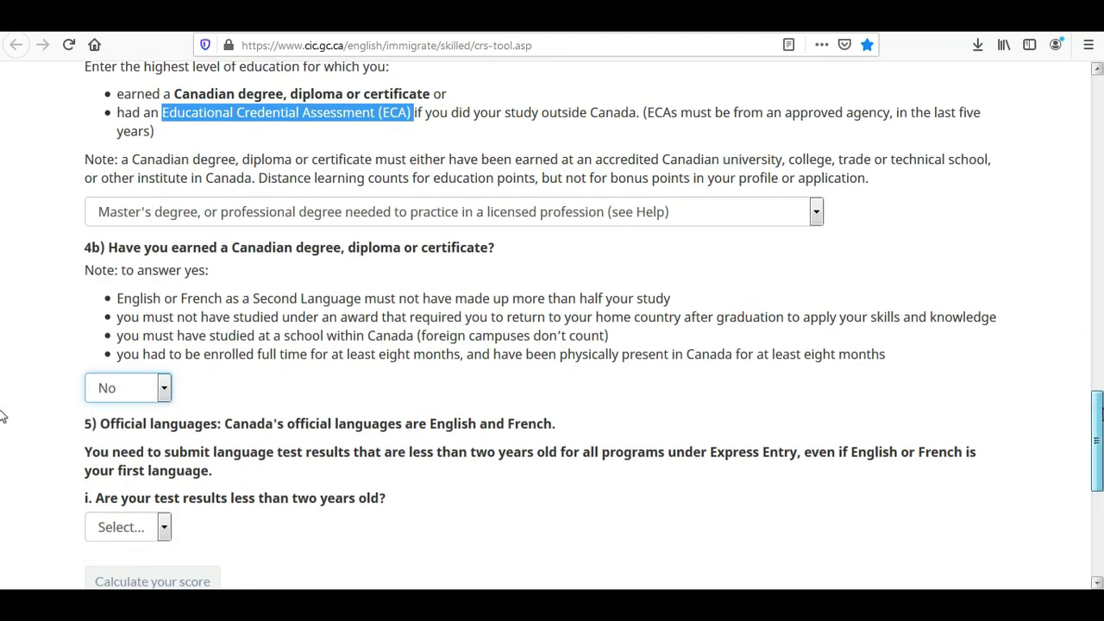
scroll(3, 419, down, 2)
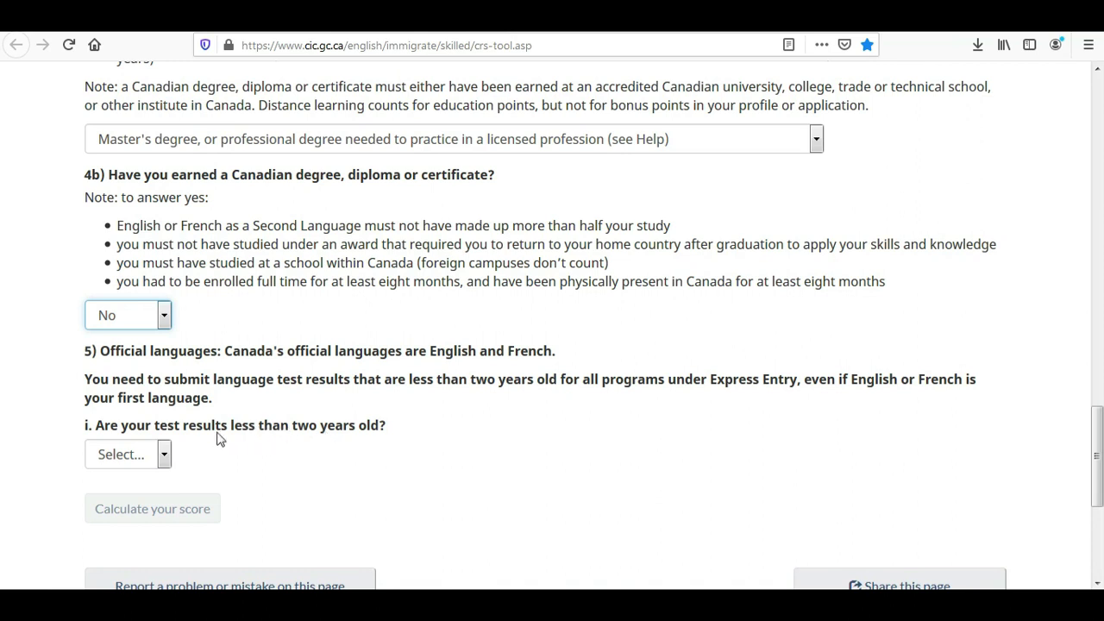
click(138, 460)
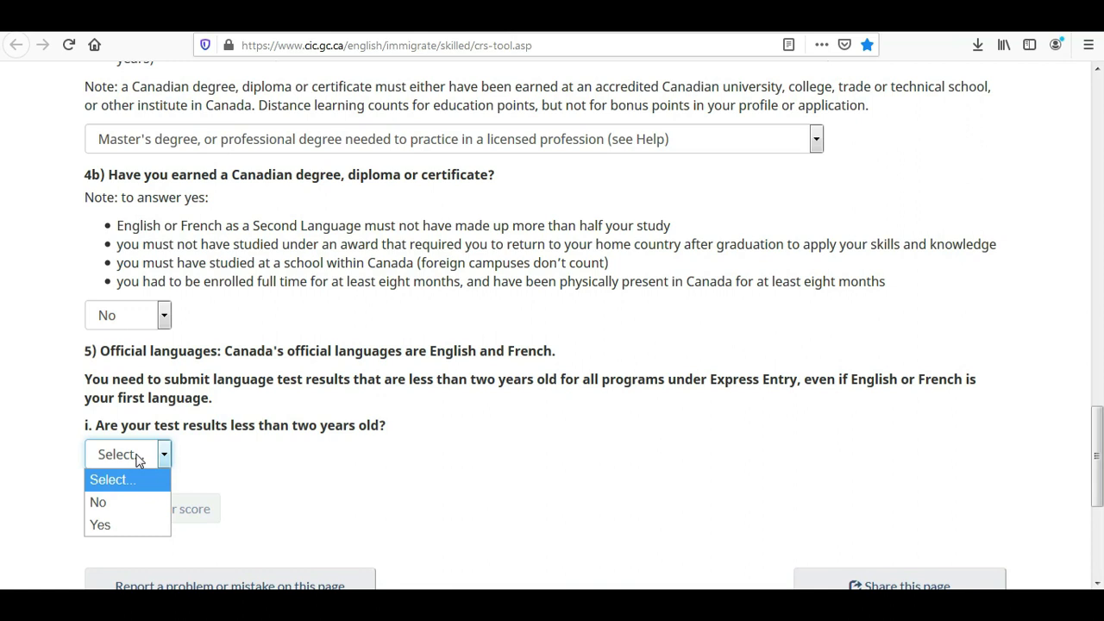
click(112, 525)
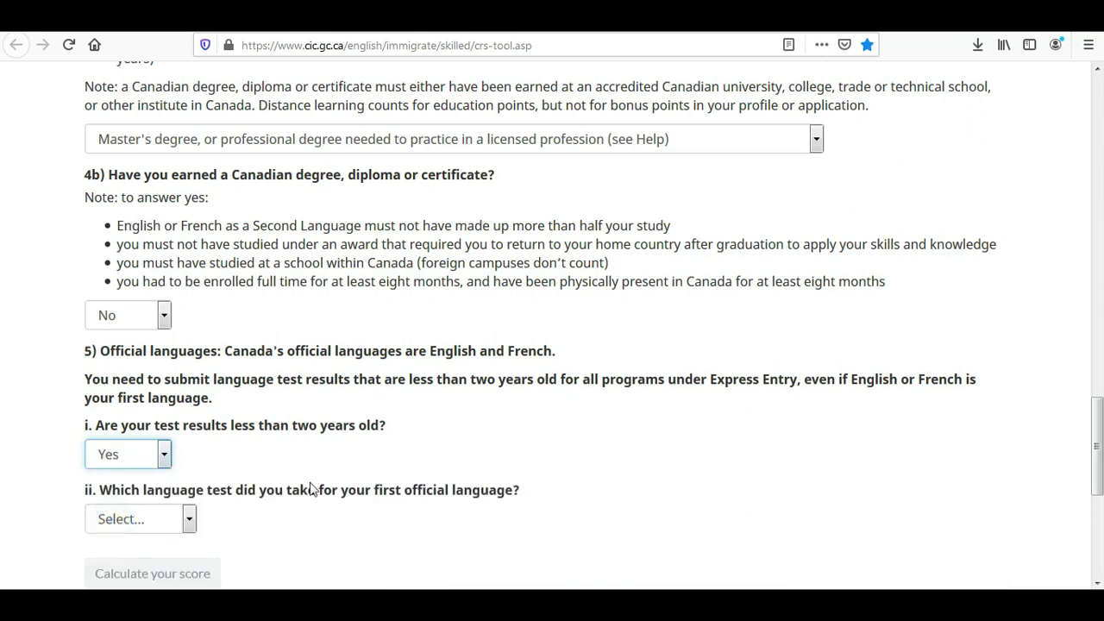
Choose IELTS as the language test taken for the first official language.
scroll(3, 421, down, 1)
scroll(2, 422, down, 2)
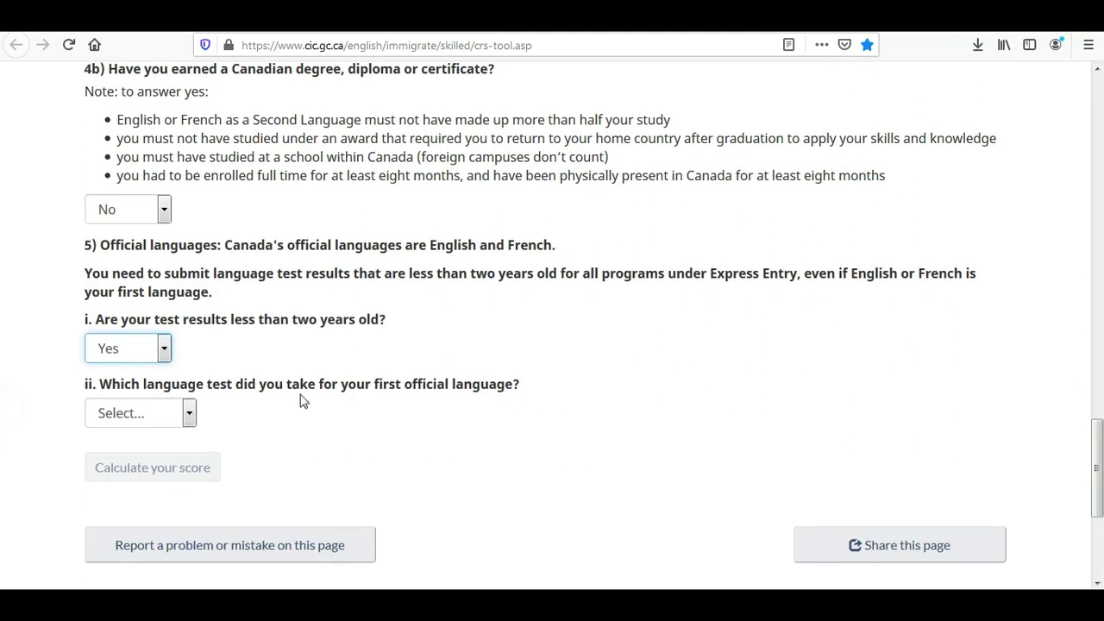
click(154, 414)
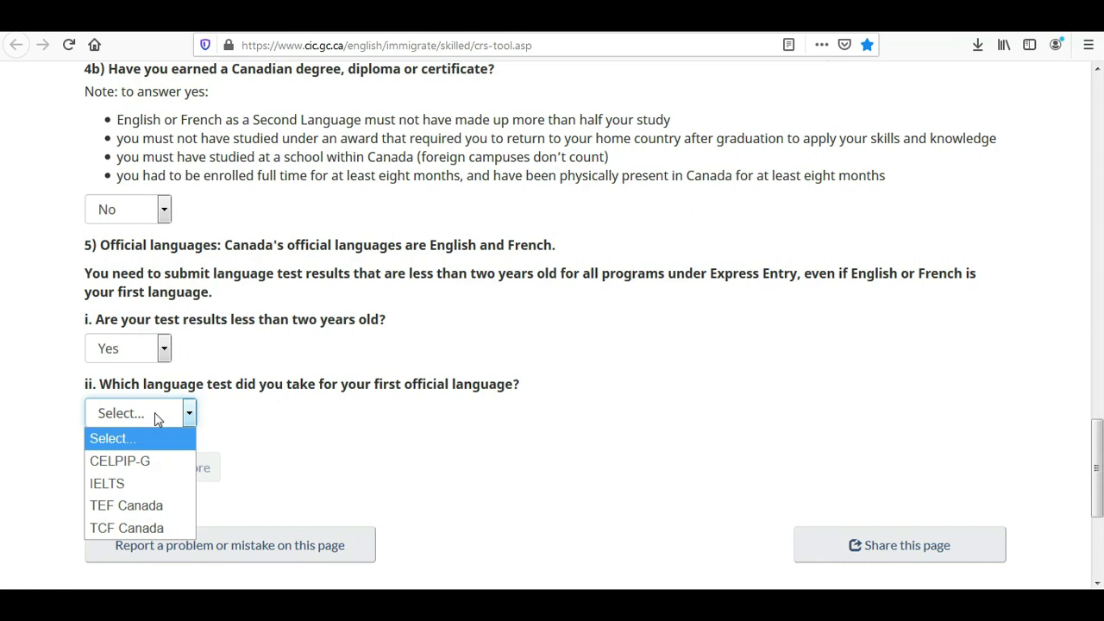
click(118, 488)
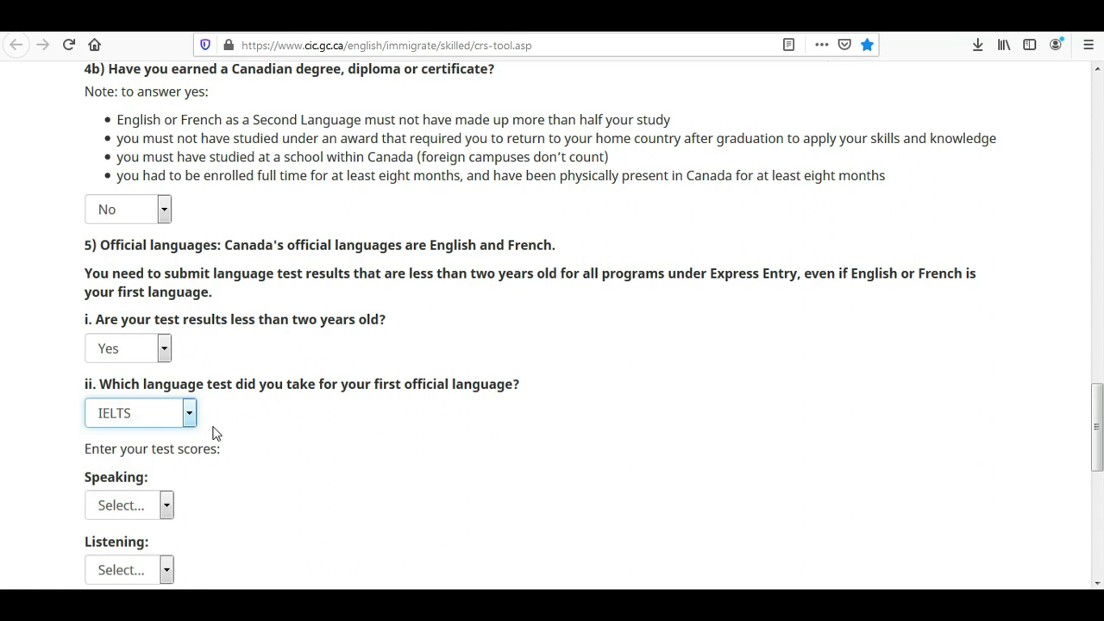
Enter the IELTS scores: Speaking 7.0, Listening 8.5 – 9.0, Reading 7.0 - 7.5 and Writing 7.0.
scroll(2, 422, down, 2)
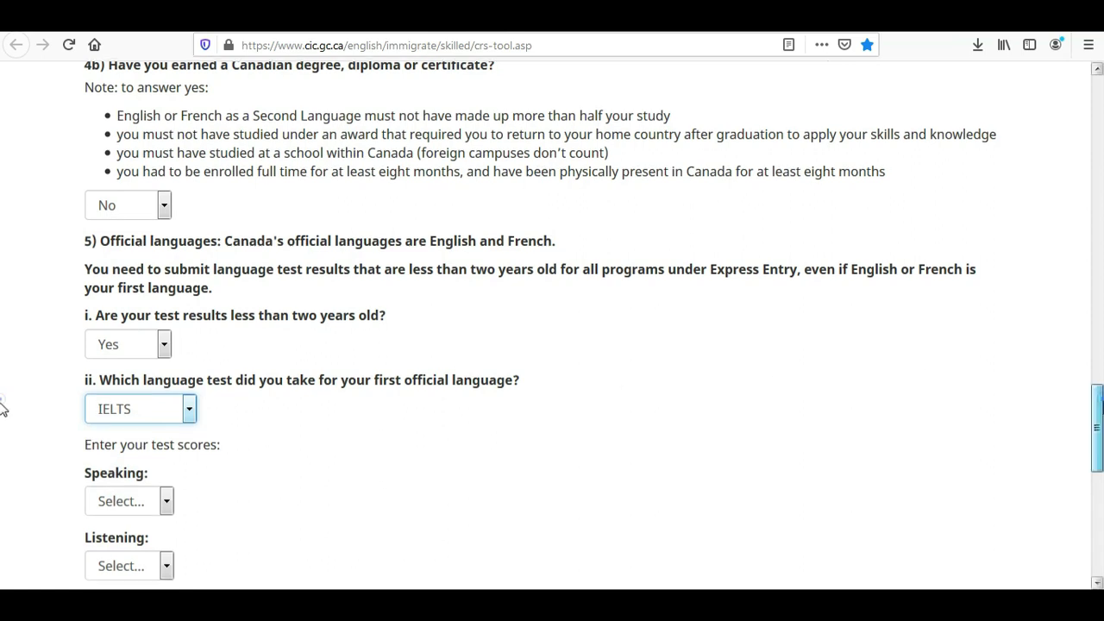
scroll(2, 422, down, 1)
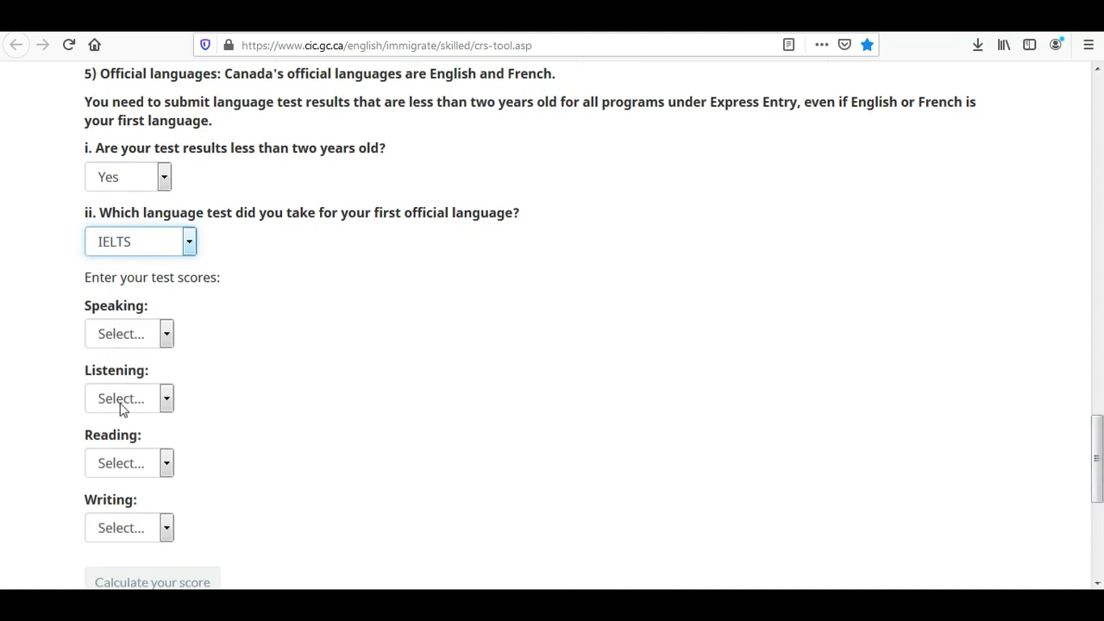
click(122, 341)
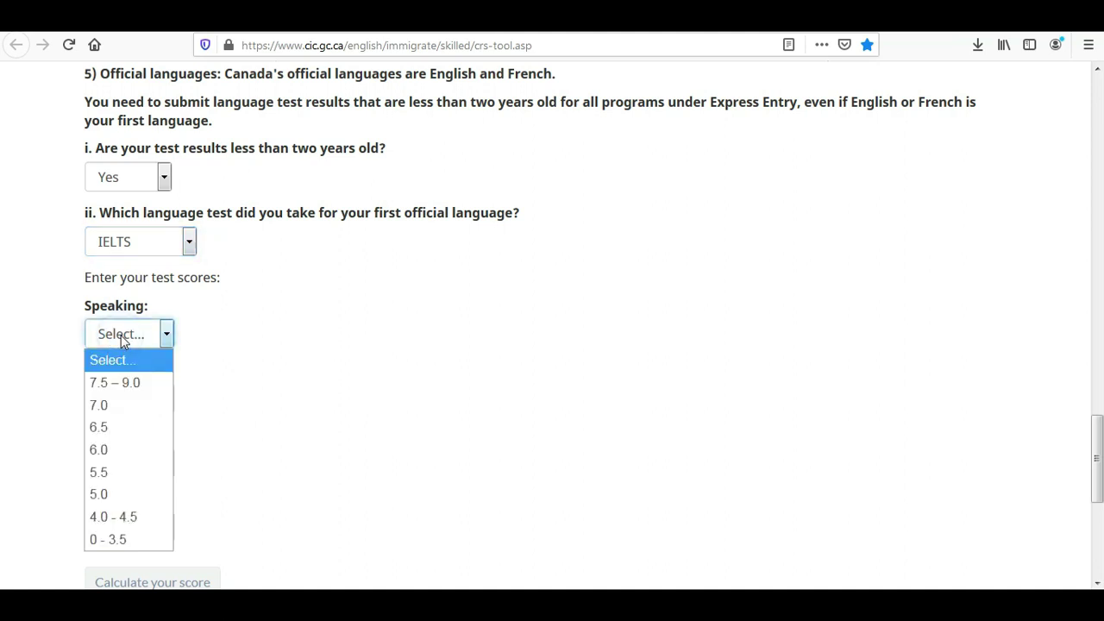
click(108, 406)
click(123, 411)
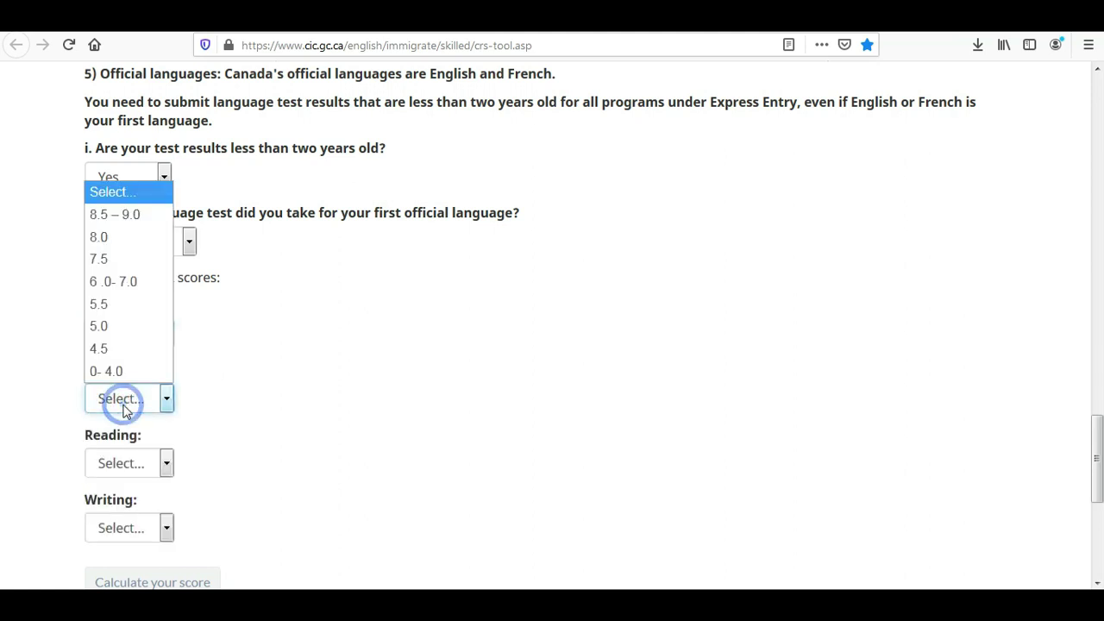
click(124, 222)
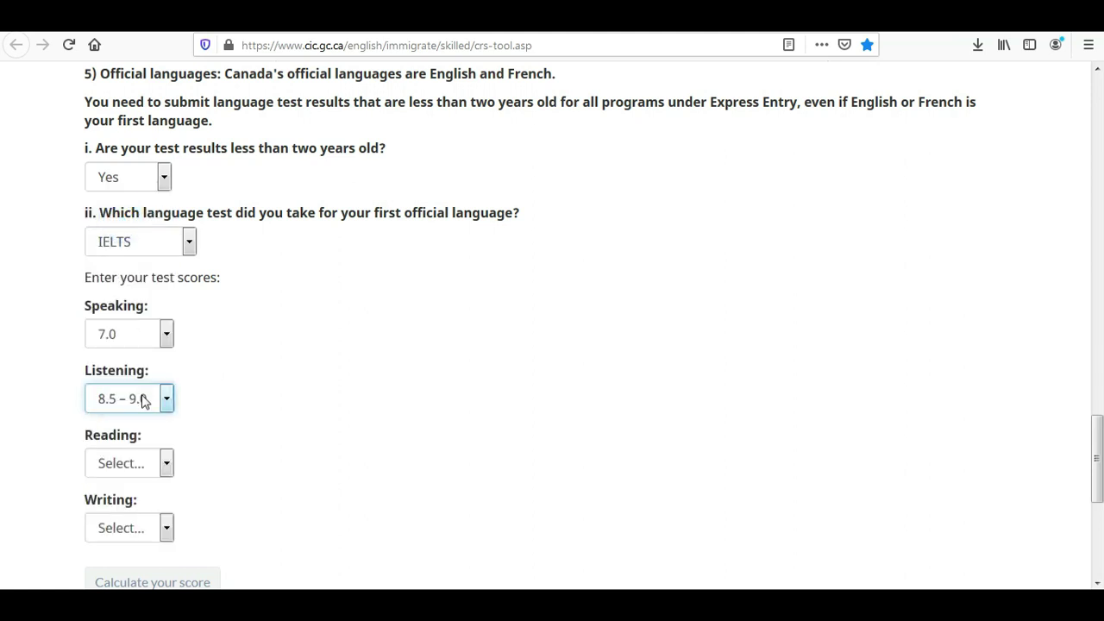
click(116, 465)
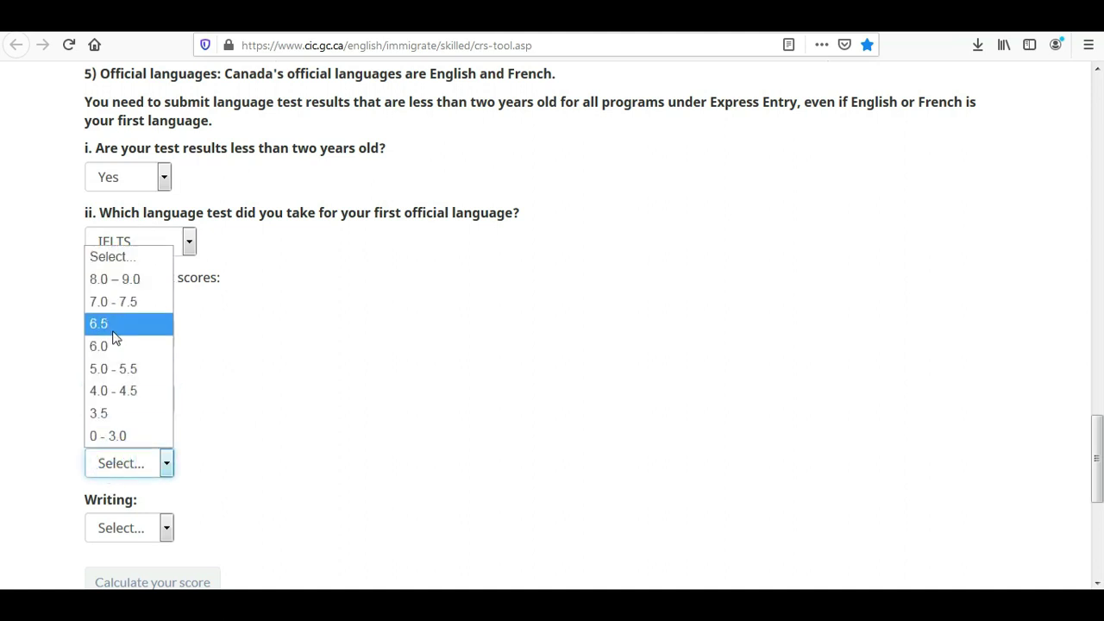
click(111, 303)
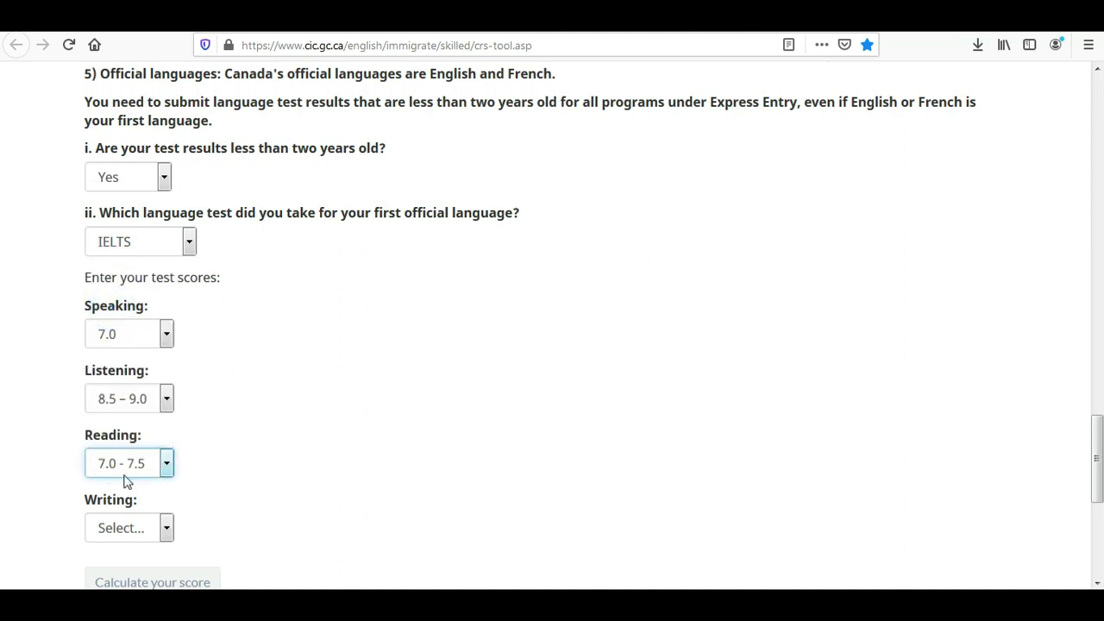
click(113, 524)
click(112, 367)
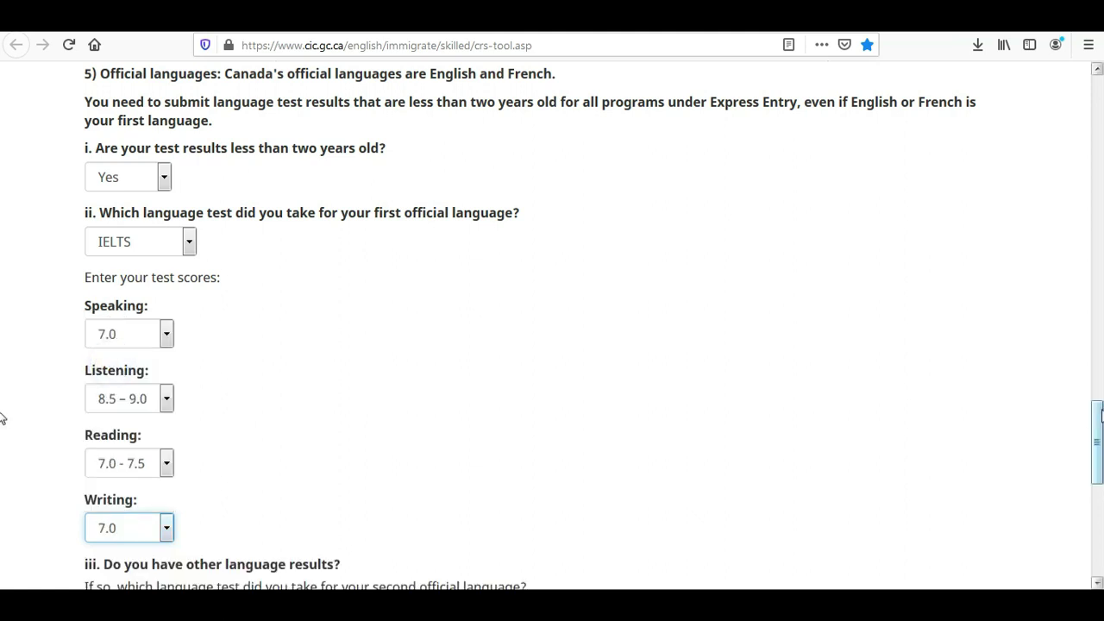
Answer "not applicable" to the question about other language results for the second official language.
scroll(2, 427, down, 5)
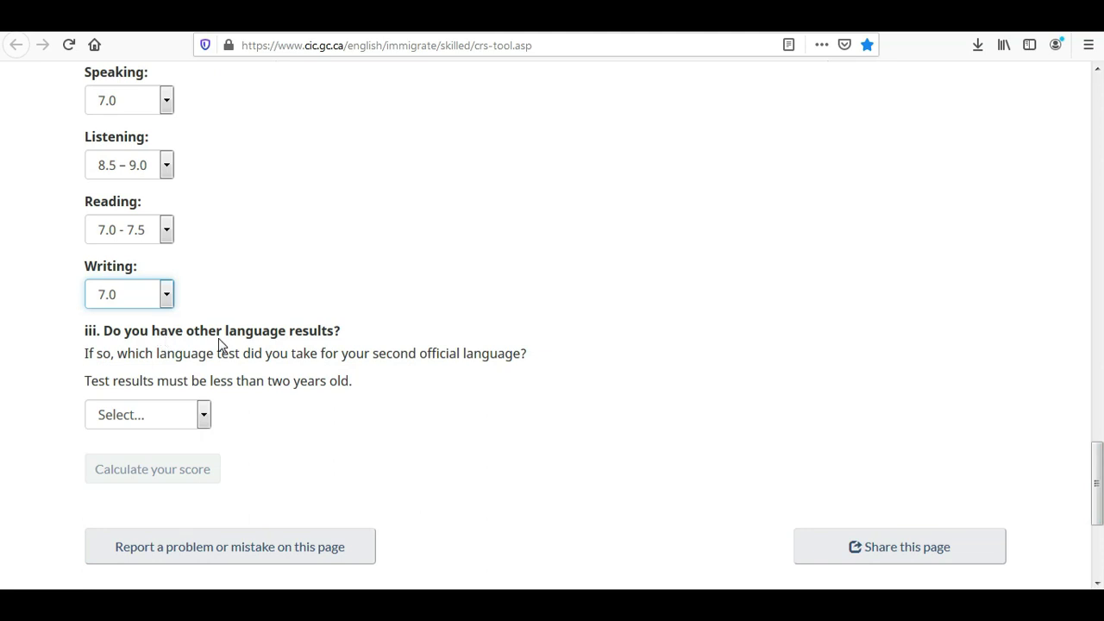
click(142, 421)
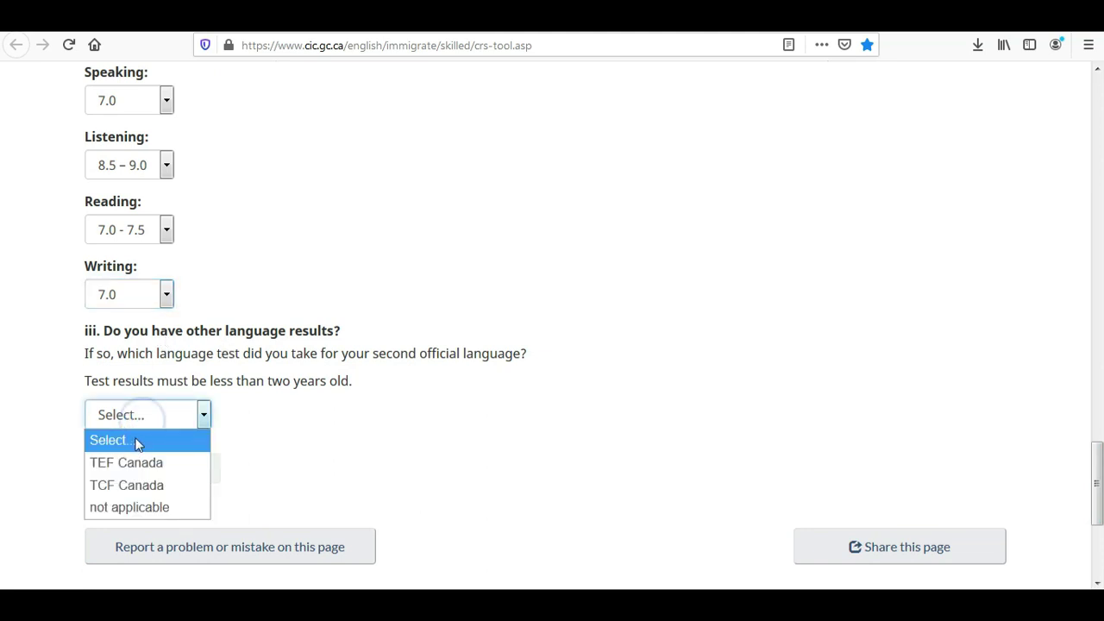
click(138, 507)
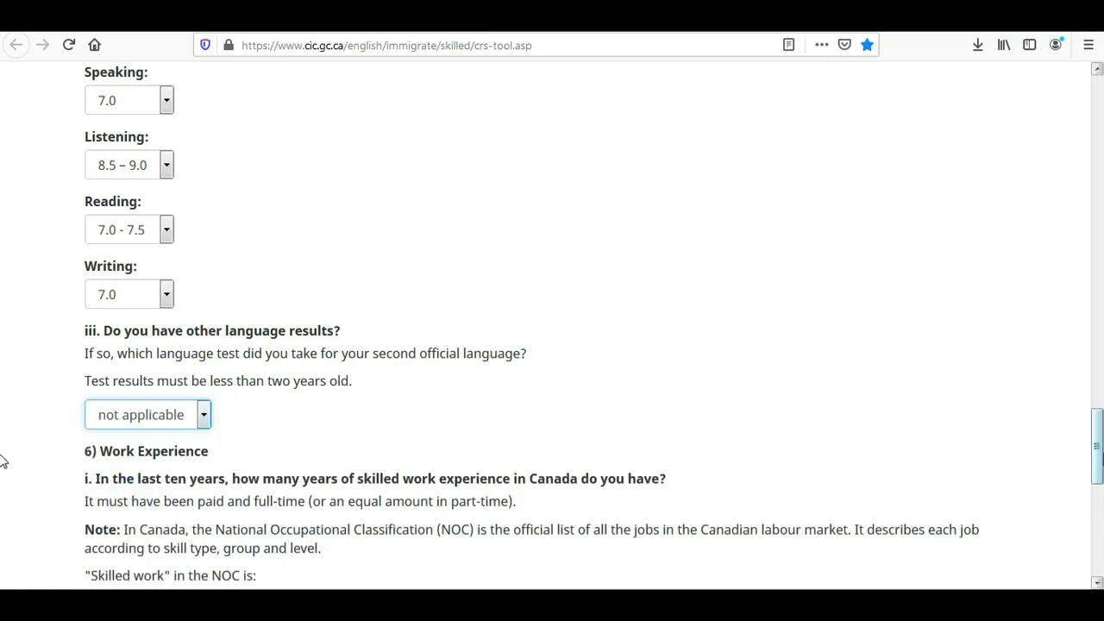
Set the skilled work experience in Canada over the last ten years to "None or less than a year".
drag(1100, 437, 1099, 478)
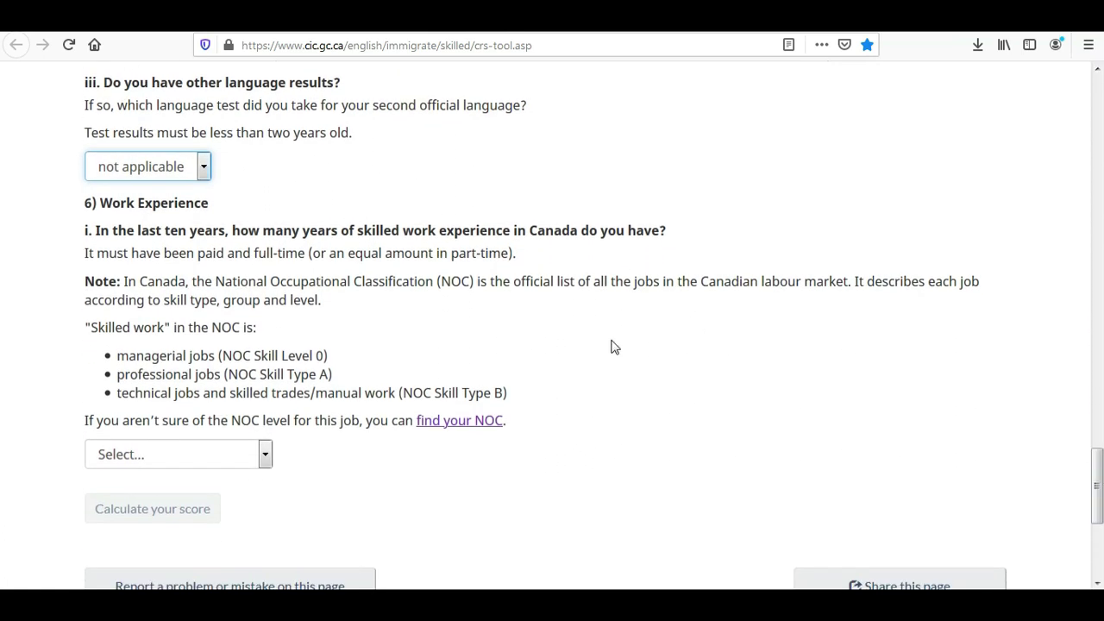
drag(102, 203, 186, 233)
click(129, 233)
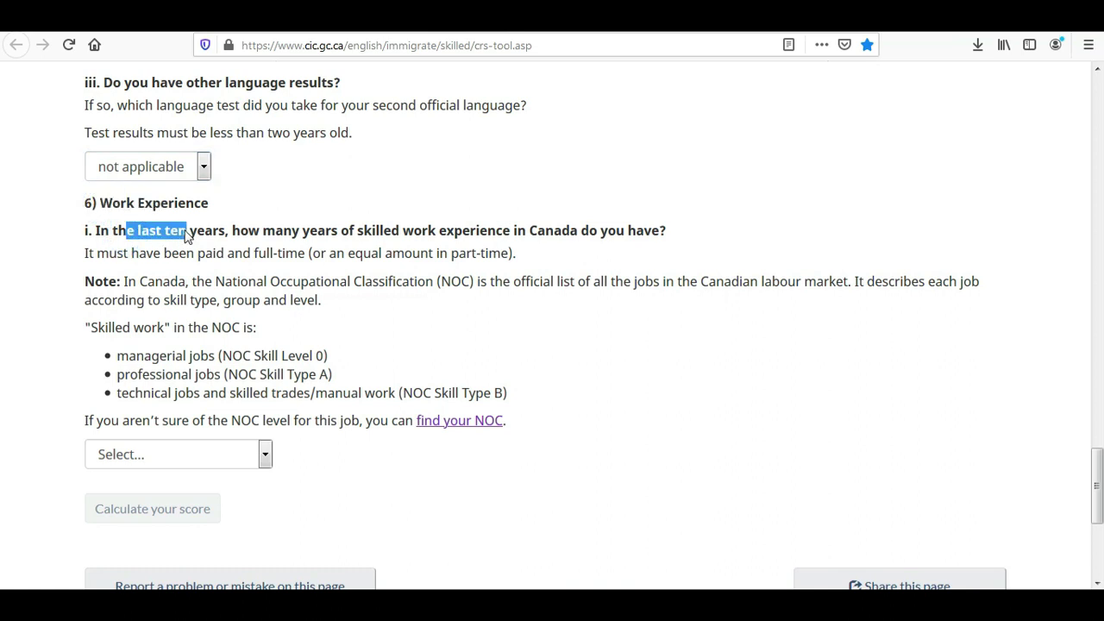
click(288, 231)
key(Tab)
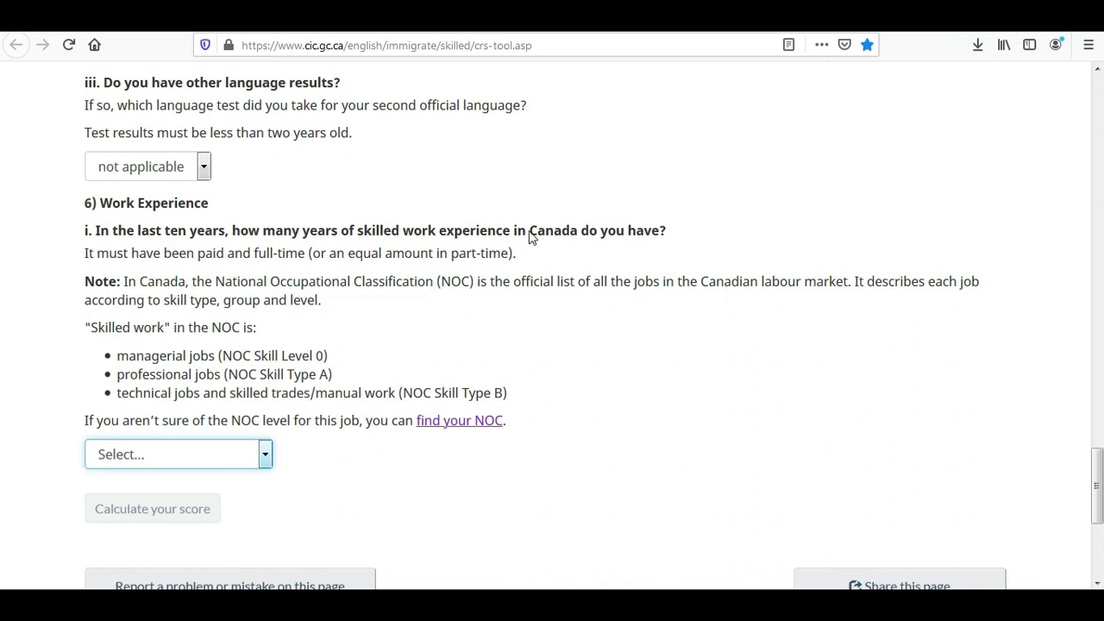
click(156, 466)
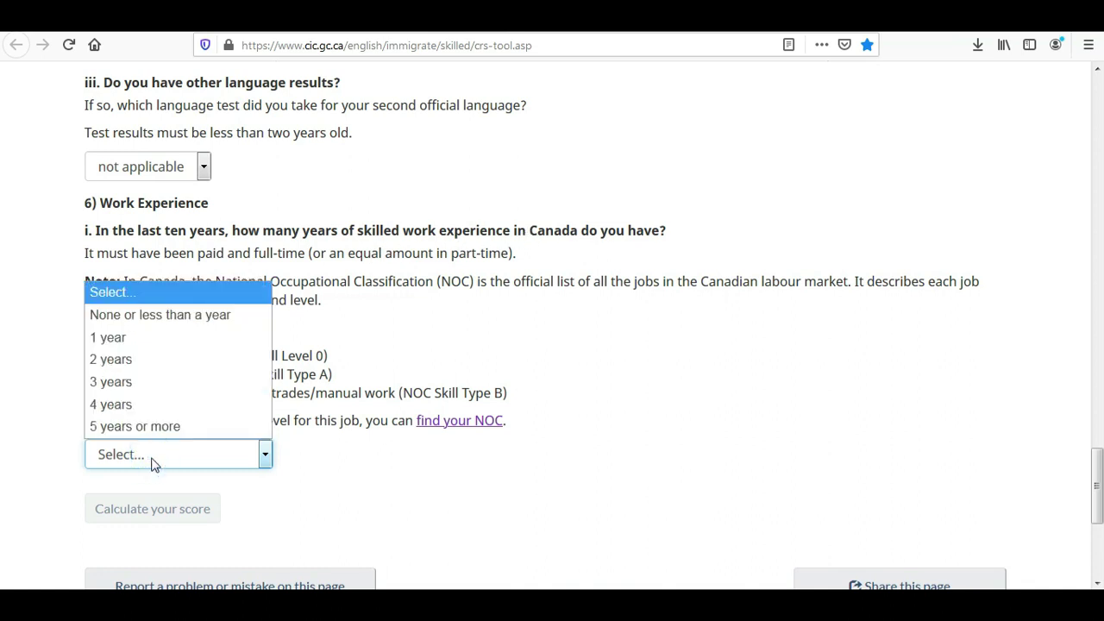
click(157, 324)
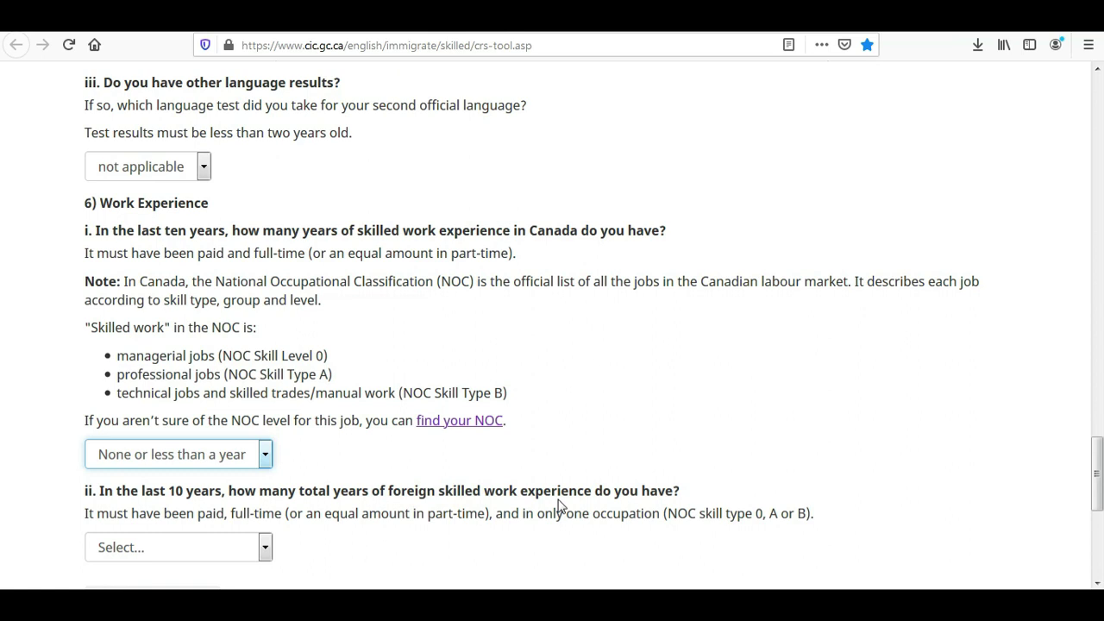
Set the total foreign skilled work experience in the last 10 years to "3 years or more".
scroll(1097, 465, down, 1)
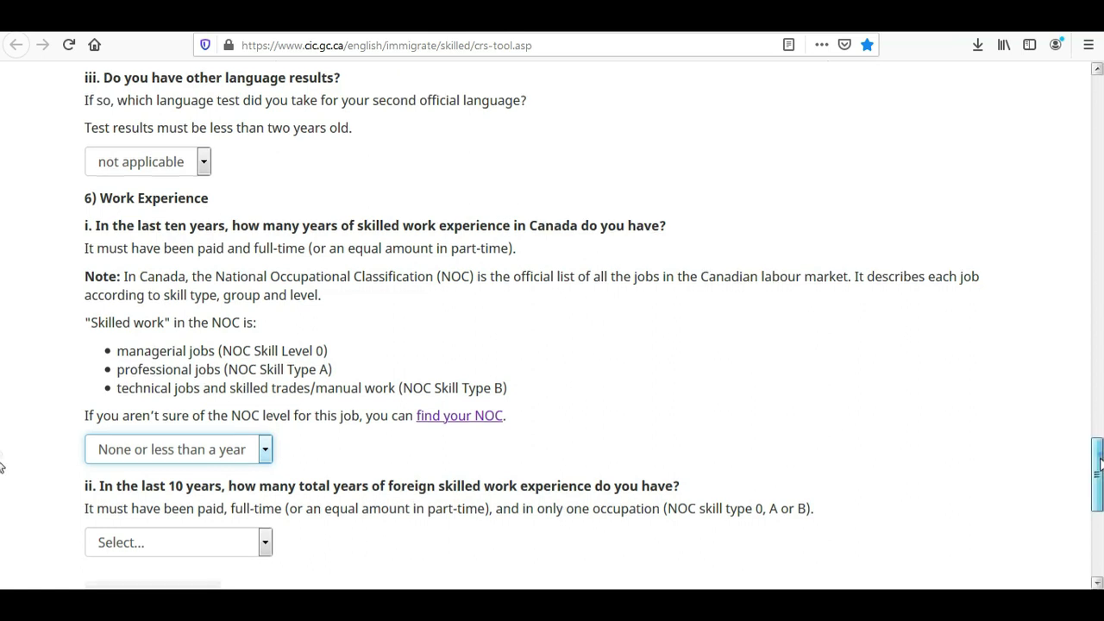
scroll(1098, 466, down, 2)
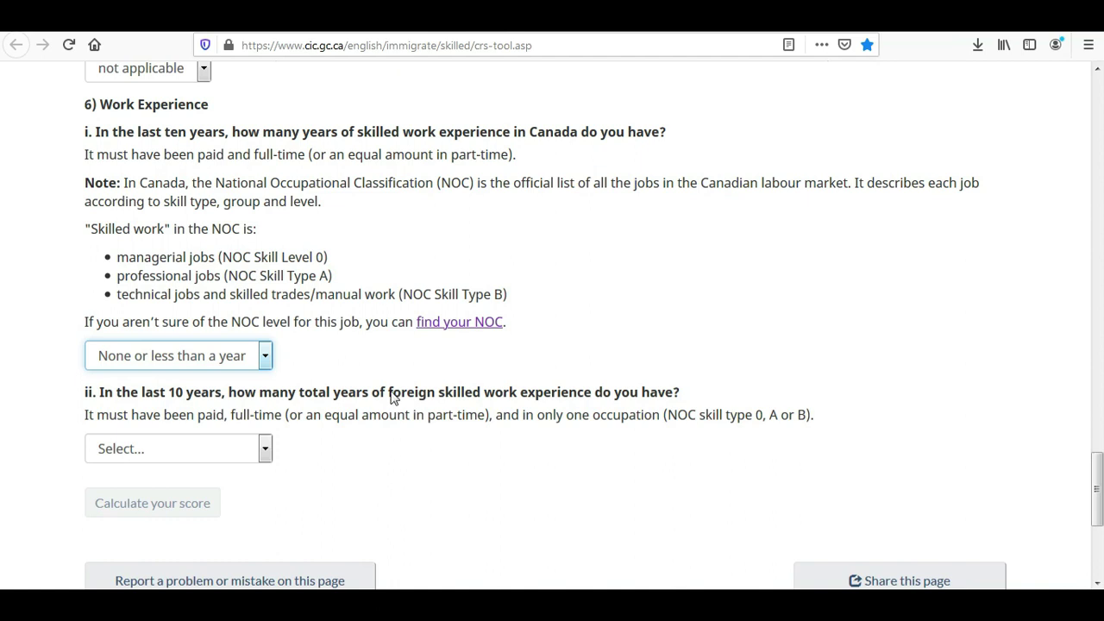
drag(389, 395, 592, 402)
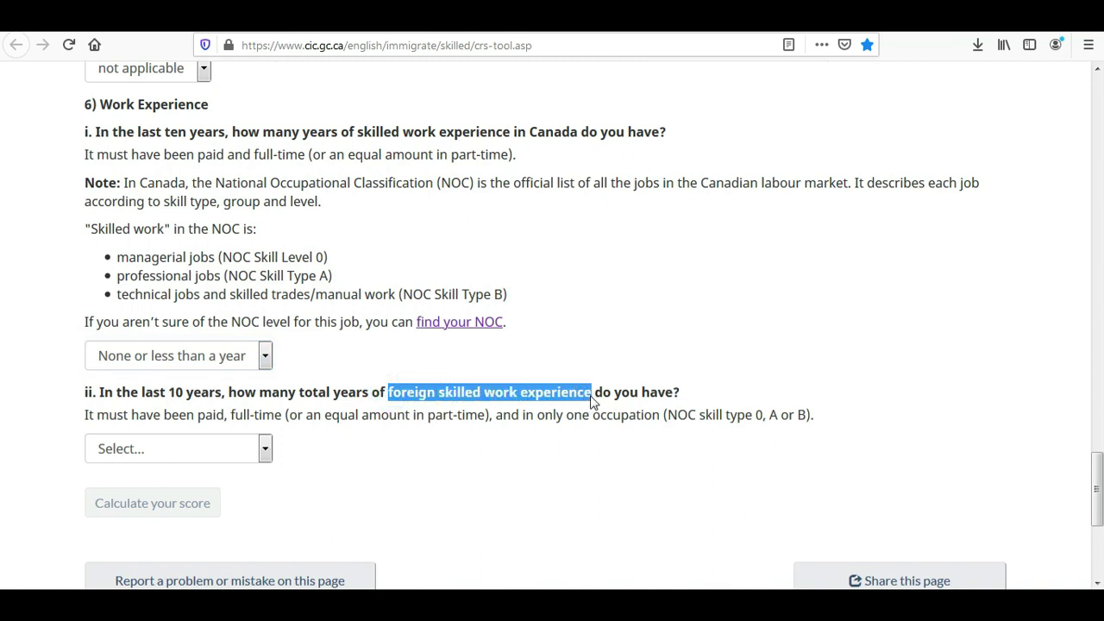
click(428, 420)
click(190, 456)
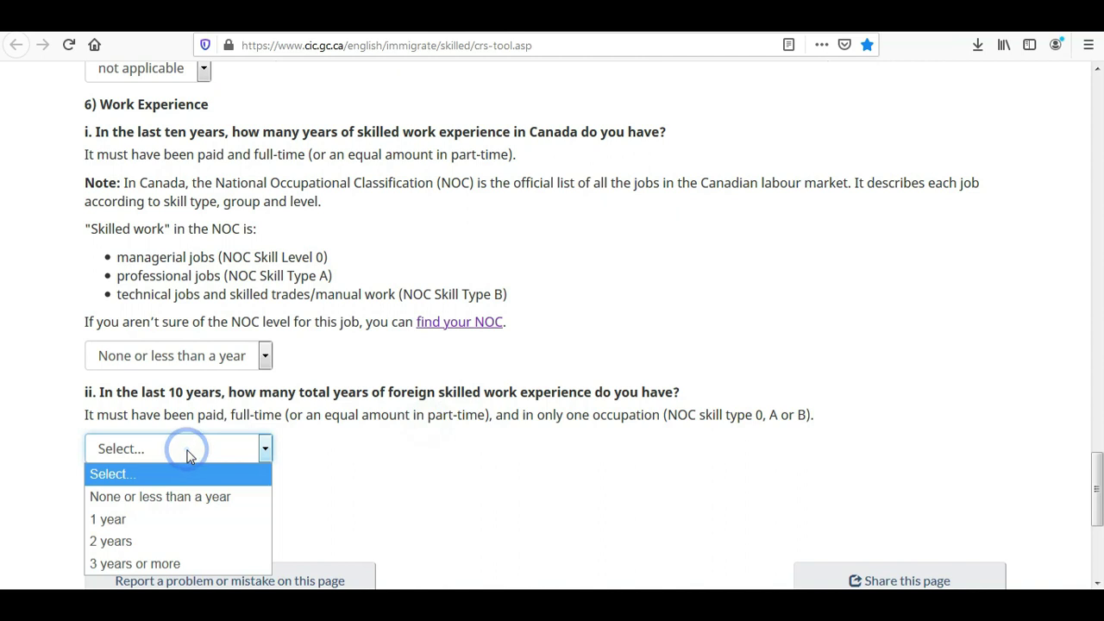
click(151, 563)
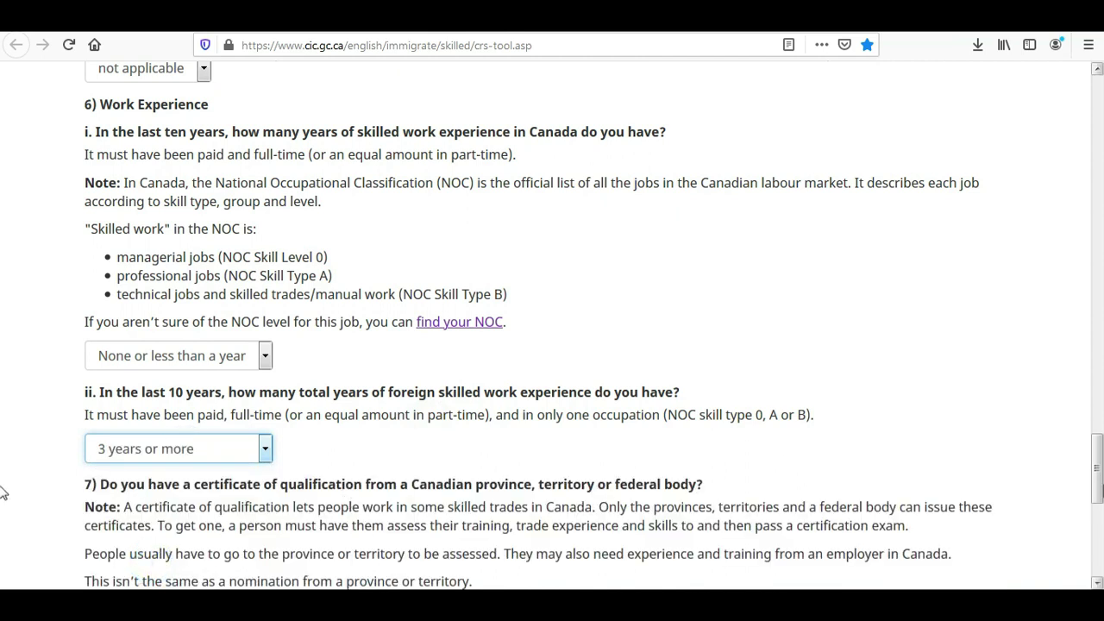
Answer No to having a certificate of qualification from a Canadian province, territory or federal body.
drag(1097, 458, 1097, 483)
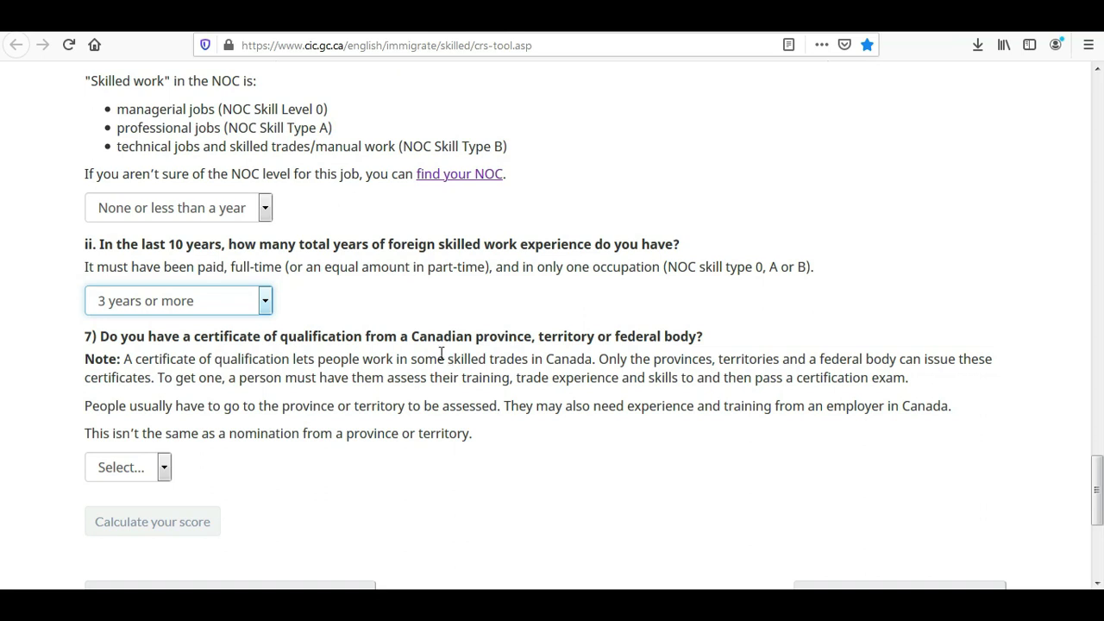
drag(417, 338, 464, 339)
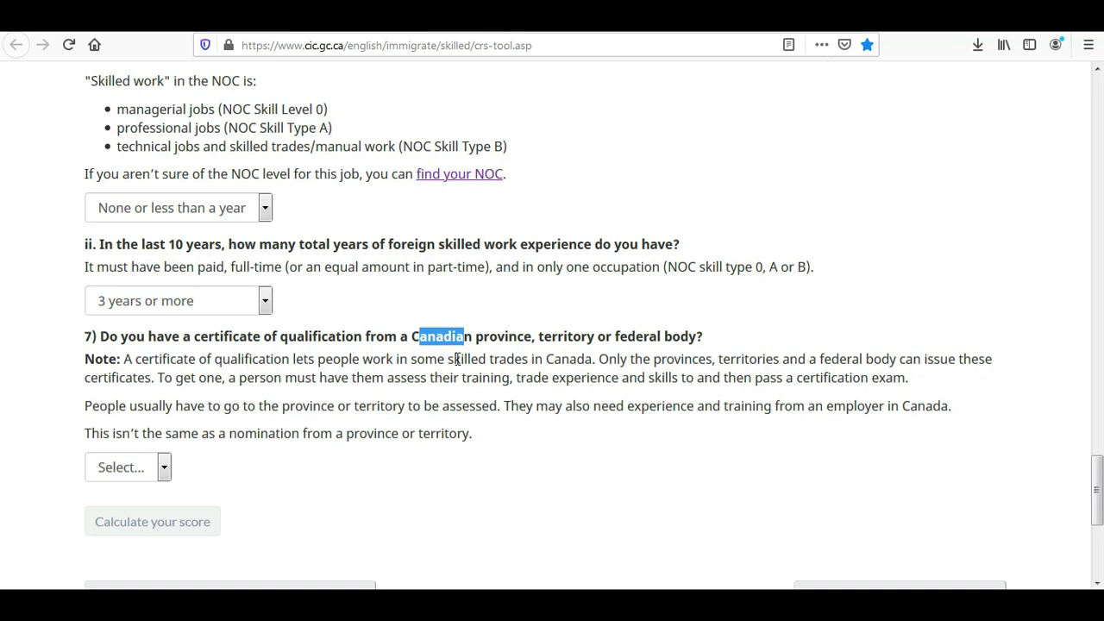
click(457, 358)
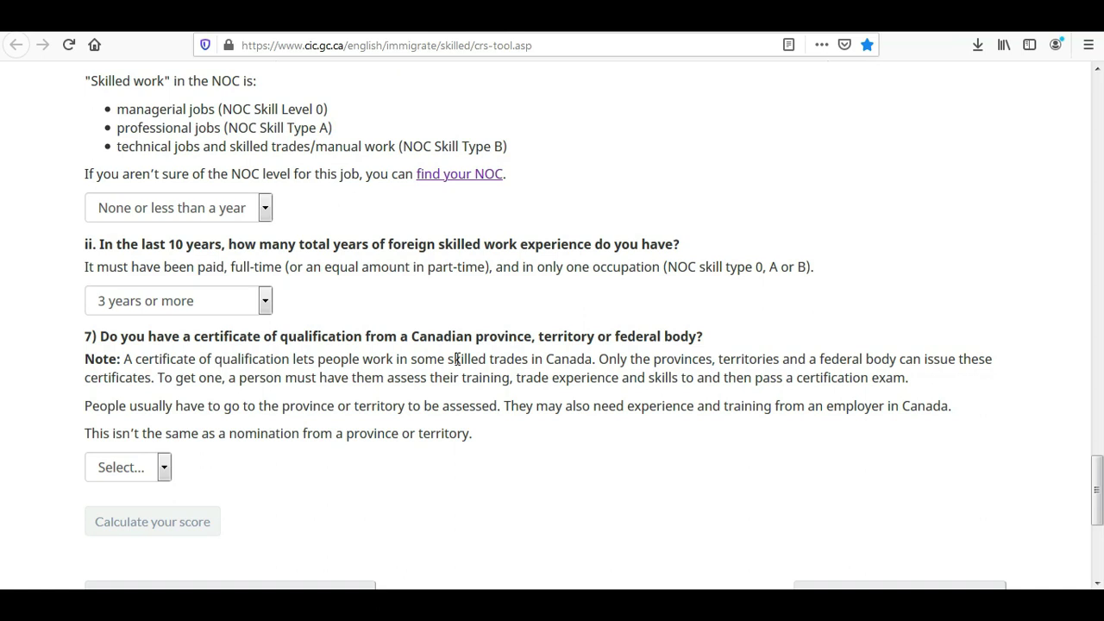
drag(451, 358, 529, 359)
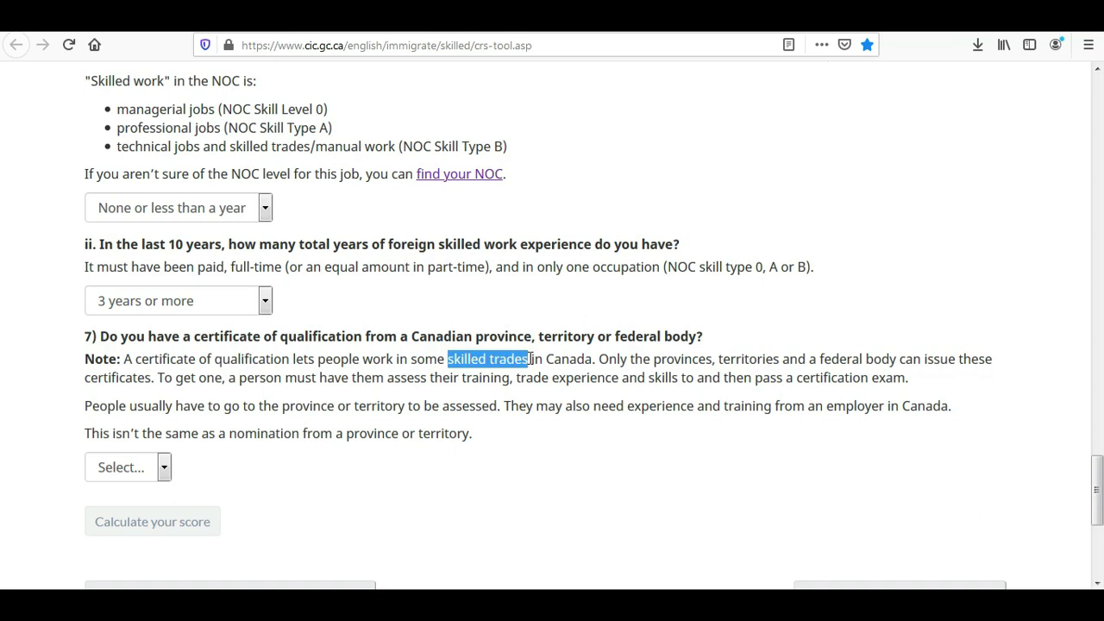
click(483, 360)
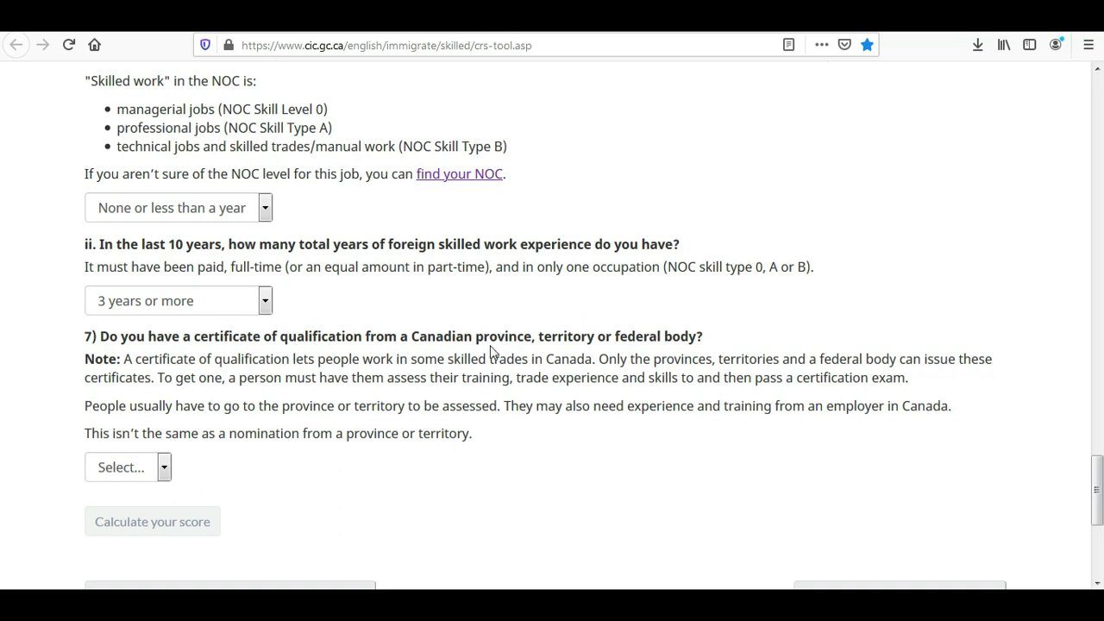
click(125, 470)
click(111, 516)
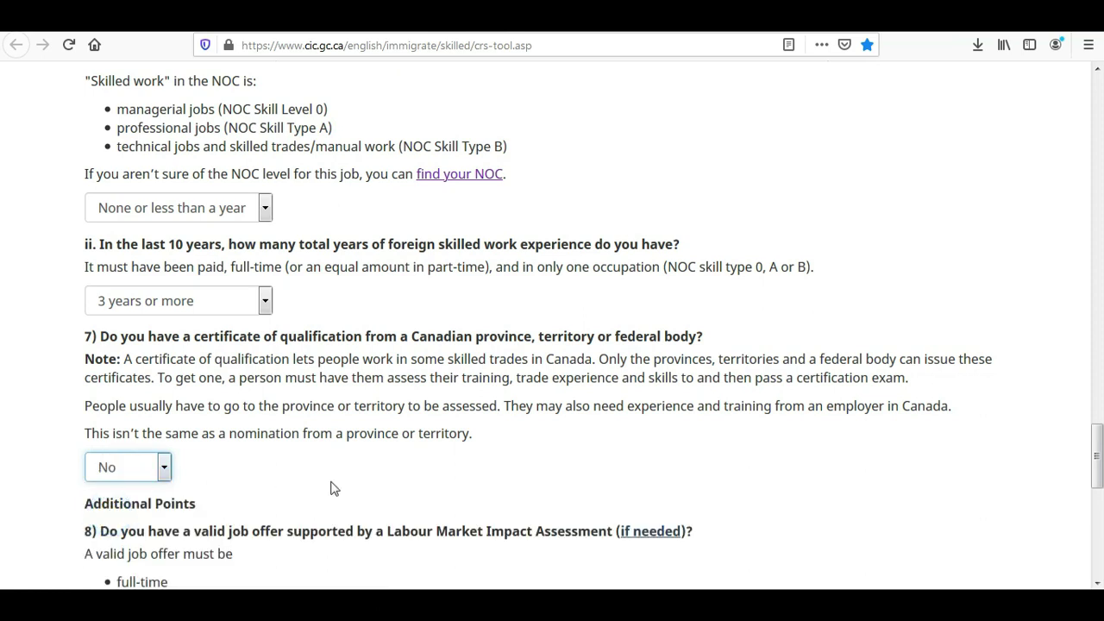
Answer No to having a valid job offer supported by a Labour Market Impact Assessment.
scroll(2, 461, down, 2)
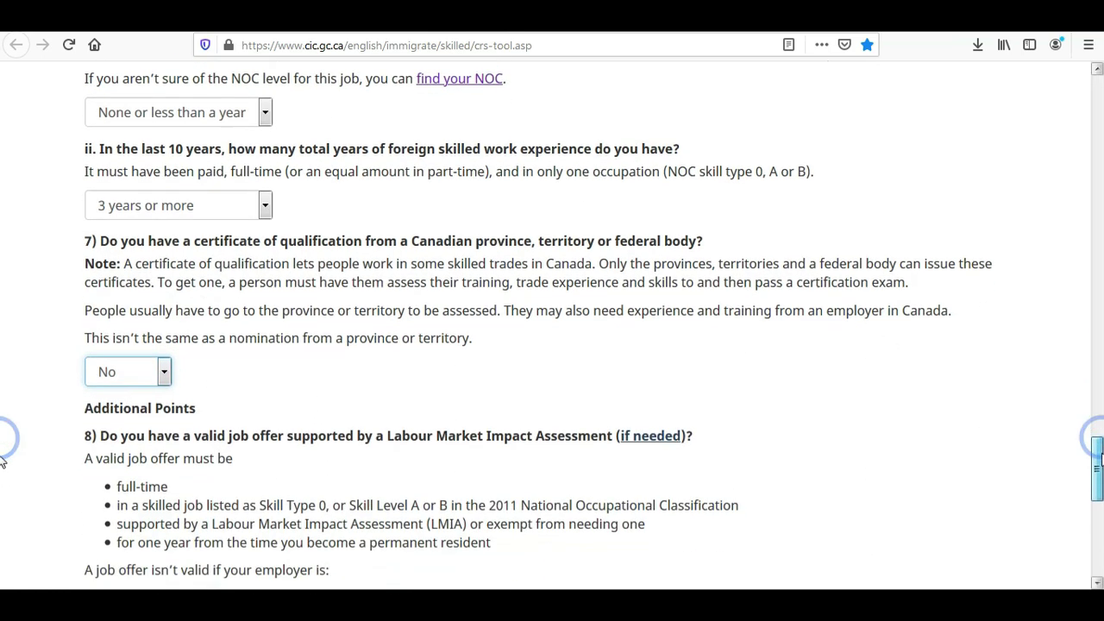
scroll(3, 470, down, 3)
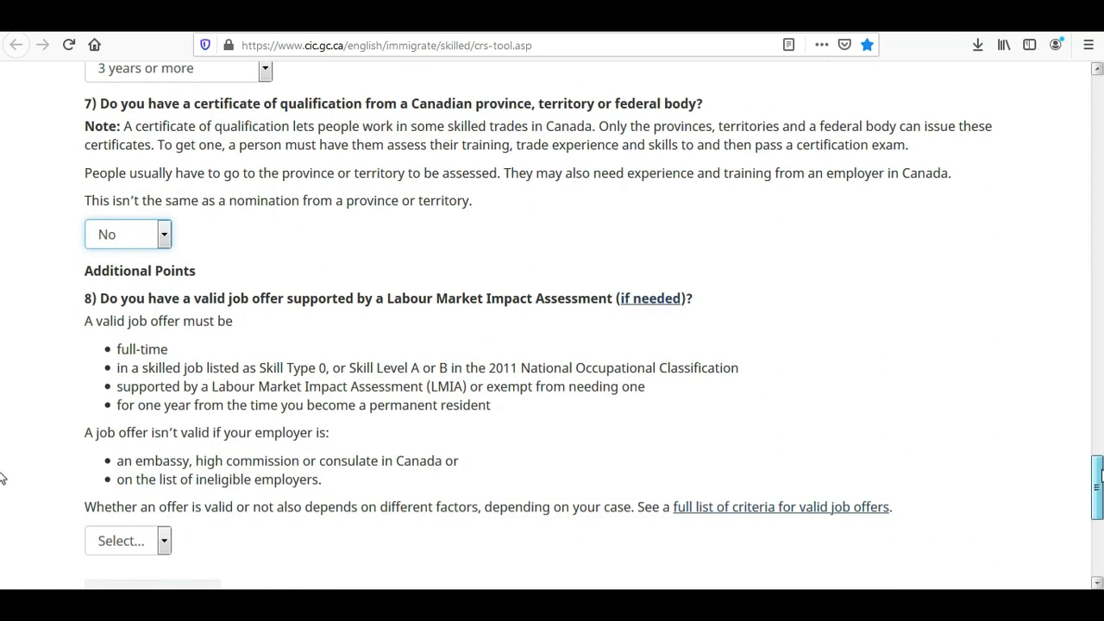
click(87, 270)
drag(110, 272, 192, 268)
click(192, 268)
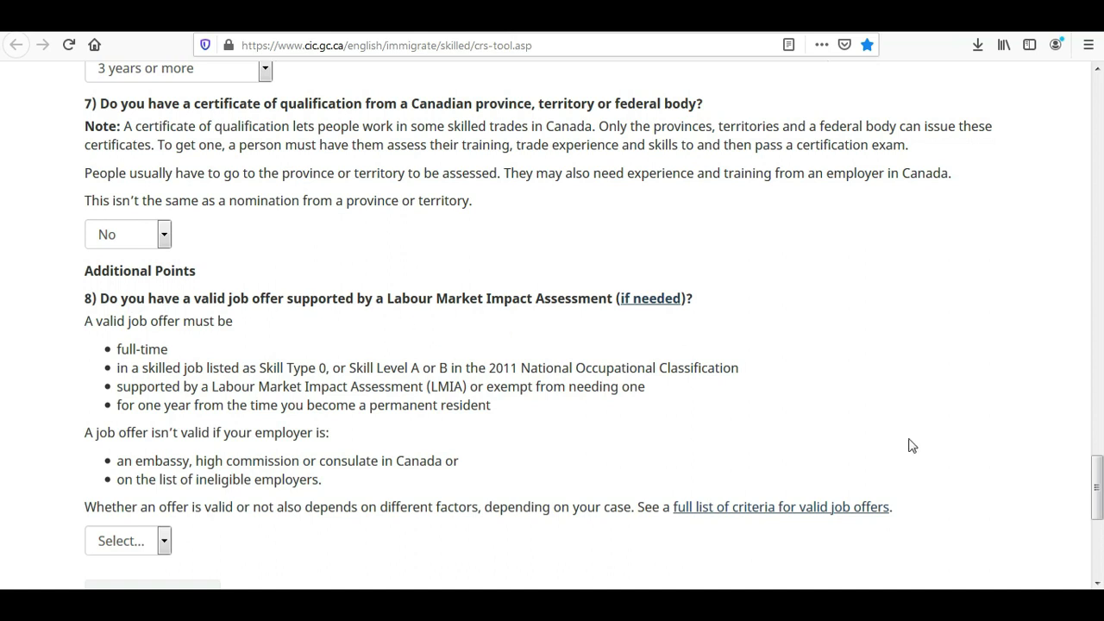
scroll(4, 491, down, 2)
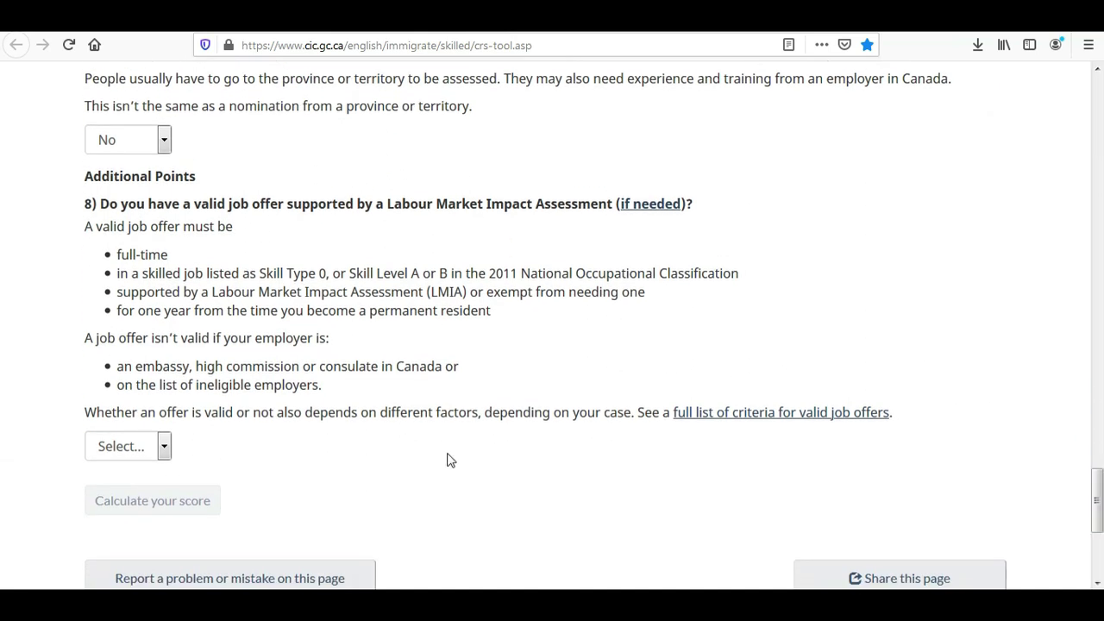
click(127, 447)
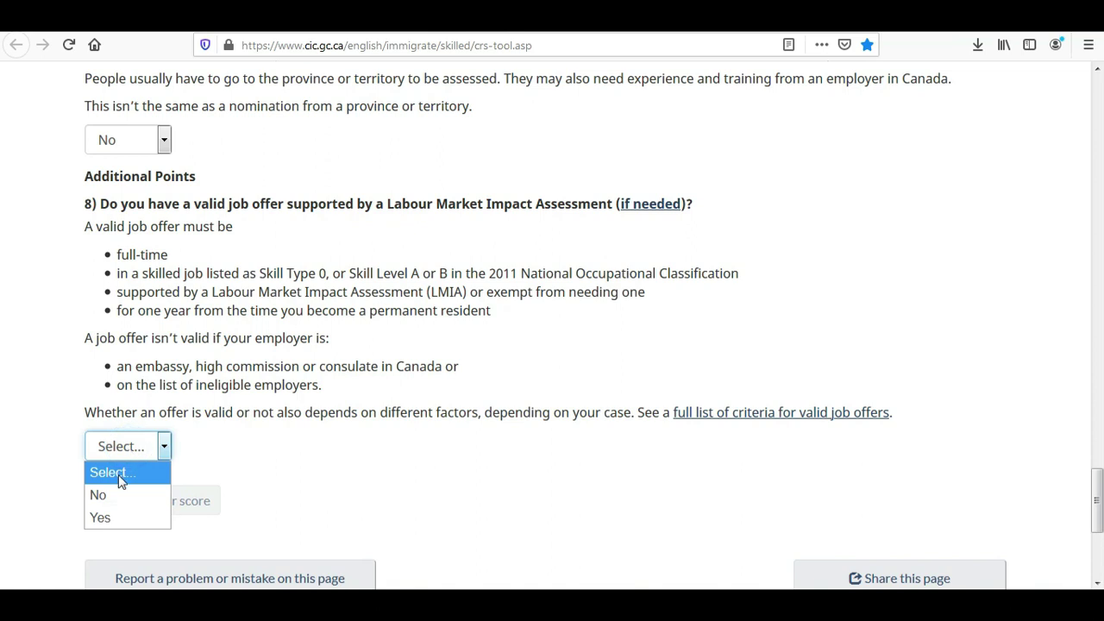
click(110, 498)
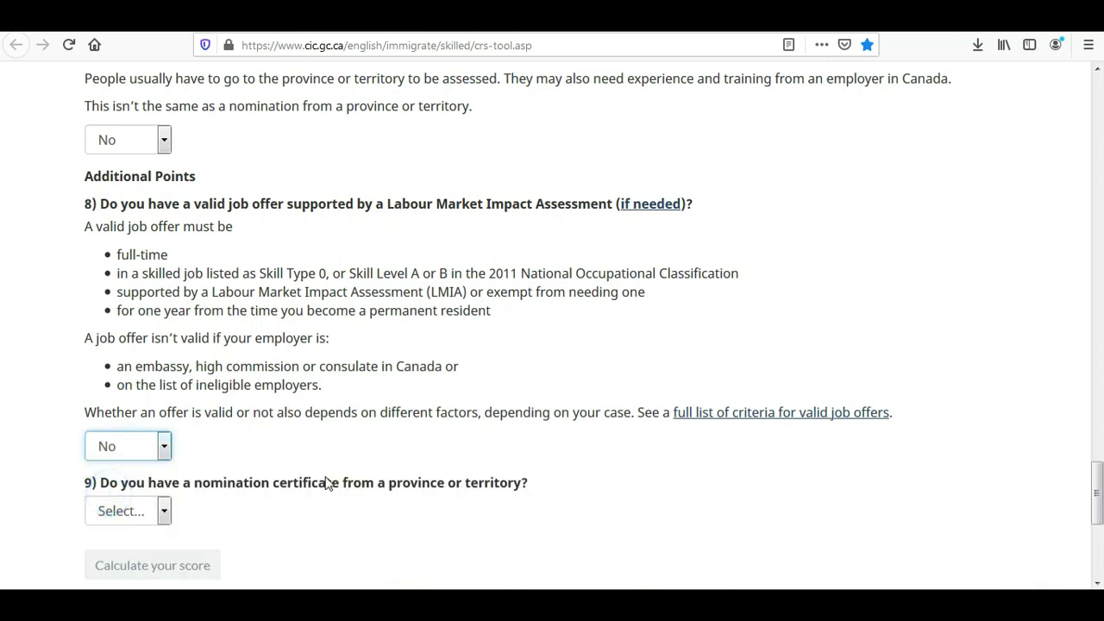
Answer No to having a nomination certificate from a province or territory.
scroll(2, 488, down, 3)
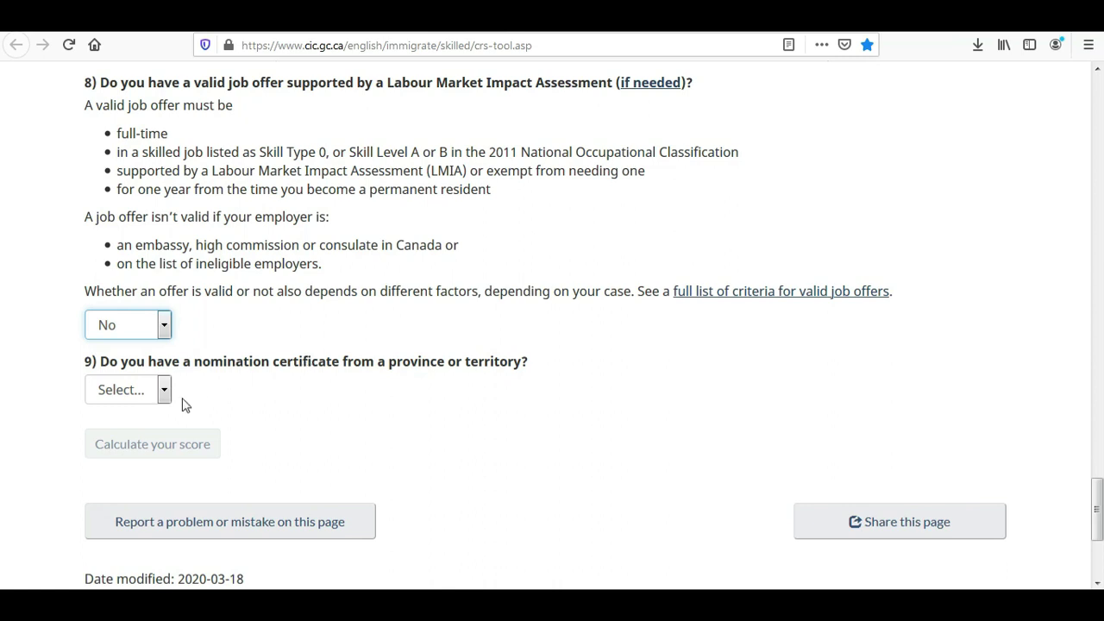
click(126, 396)
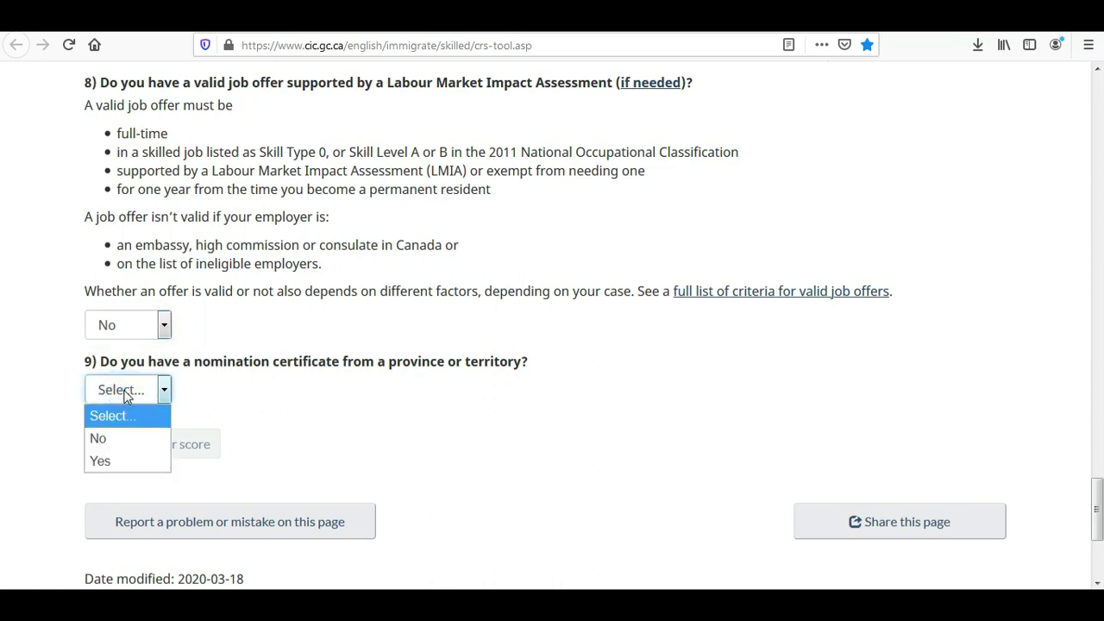
click(116, 438)
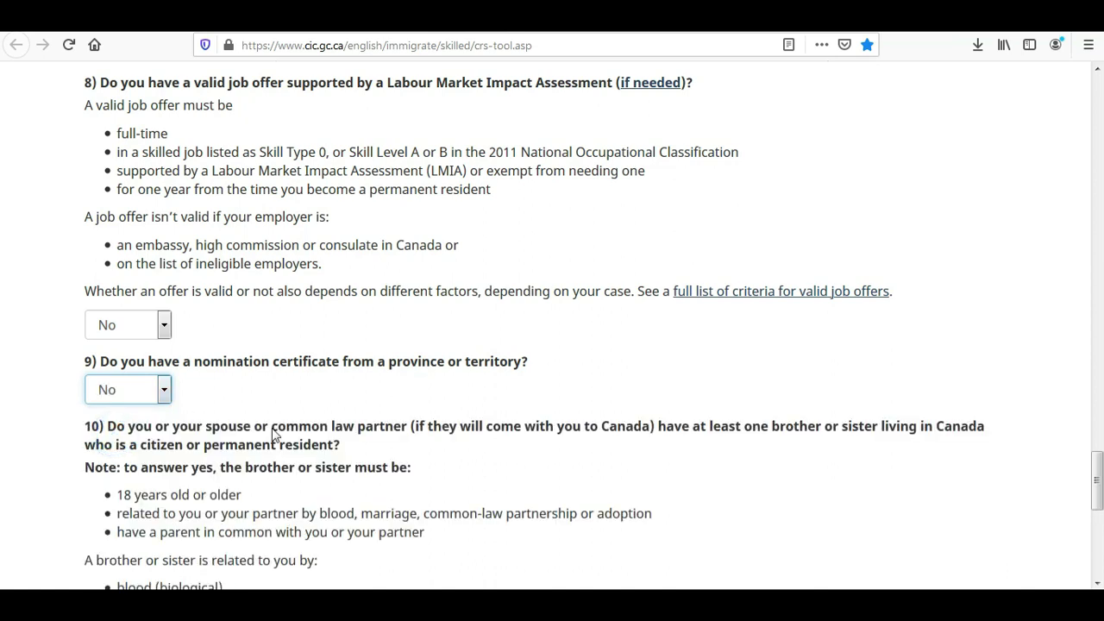
Answer No to the applicant or spouse having a brother or sister living in Canada as a citizen or permanent resident.
drag(1098, 474, 1097, 494)
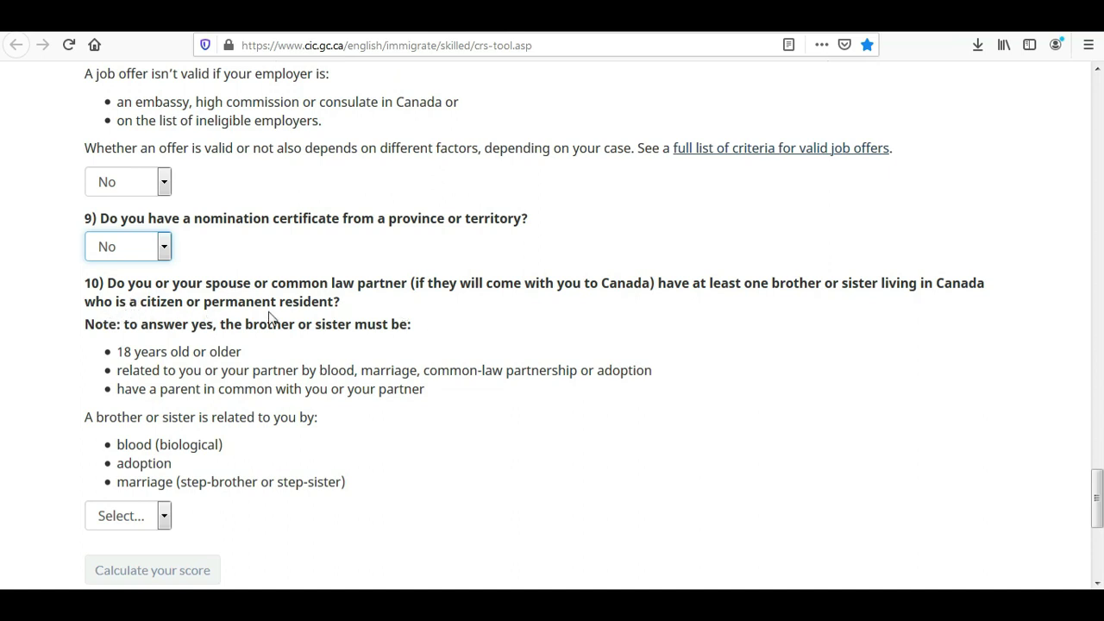
click(120, 513)
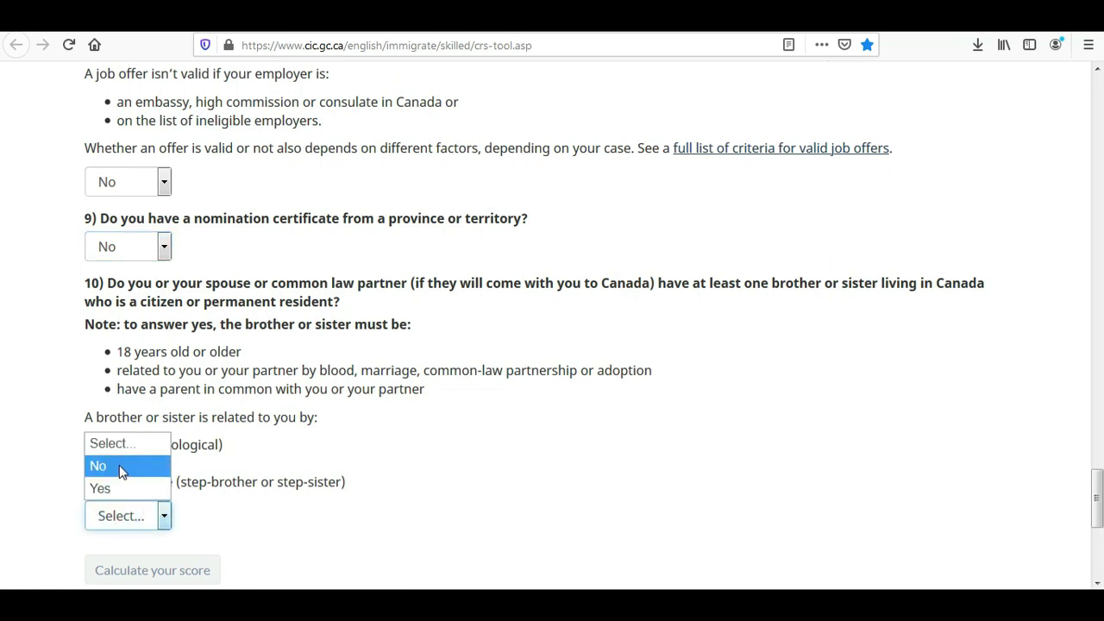
click(119, 470)
Set the spouse's highest level of education to "Master's degree, or professional degree needed to practice in a licensed profession".
drag(1099, 470, 1098, 497)
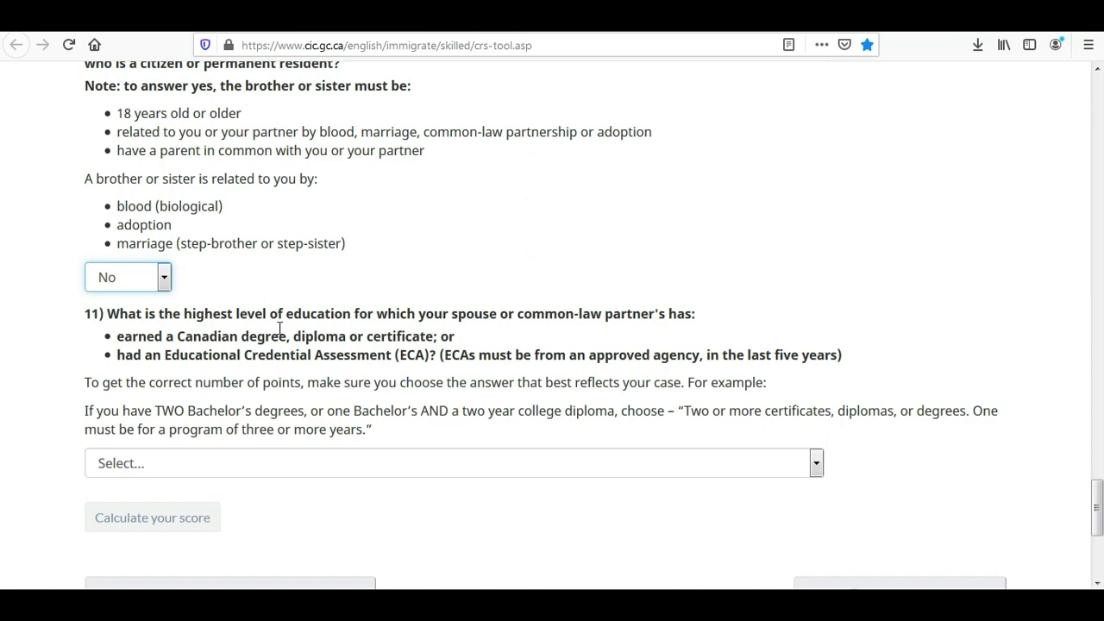
click(281, 463)
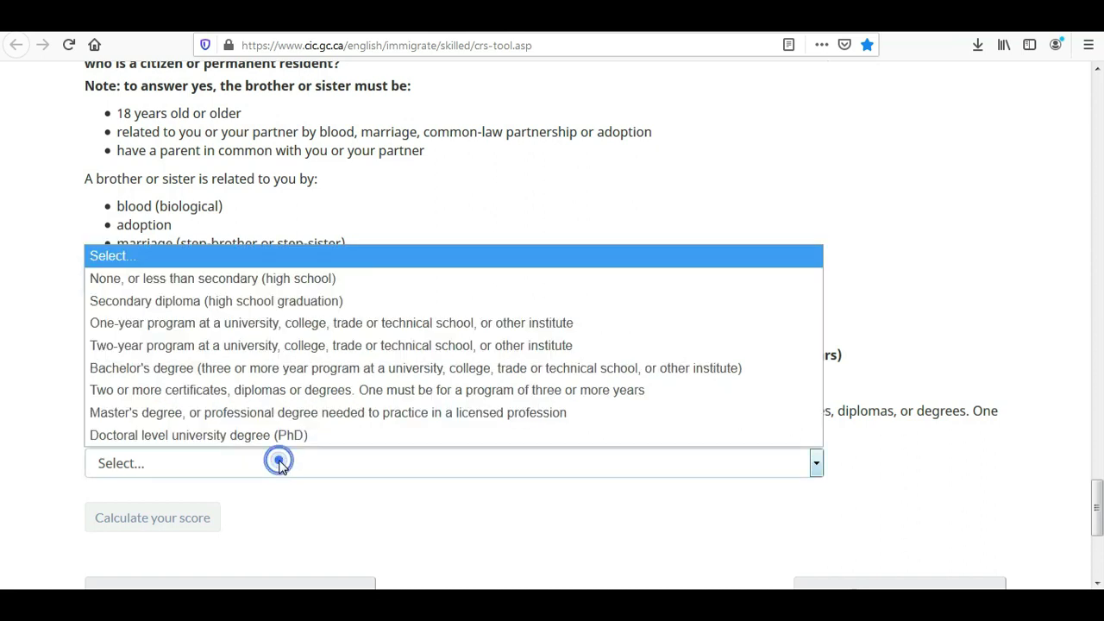
click(237, 417)
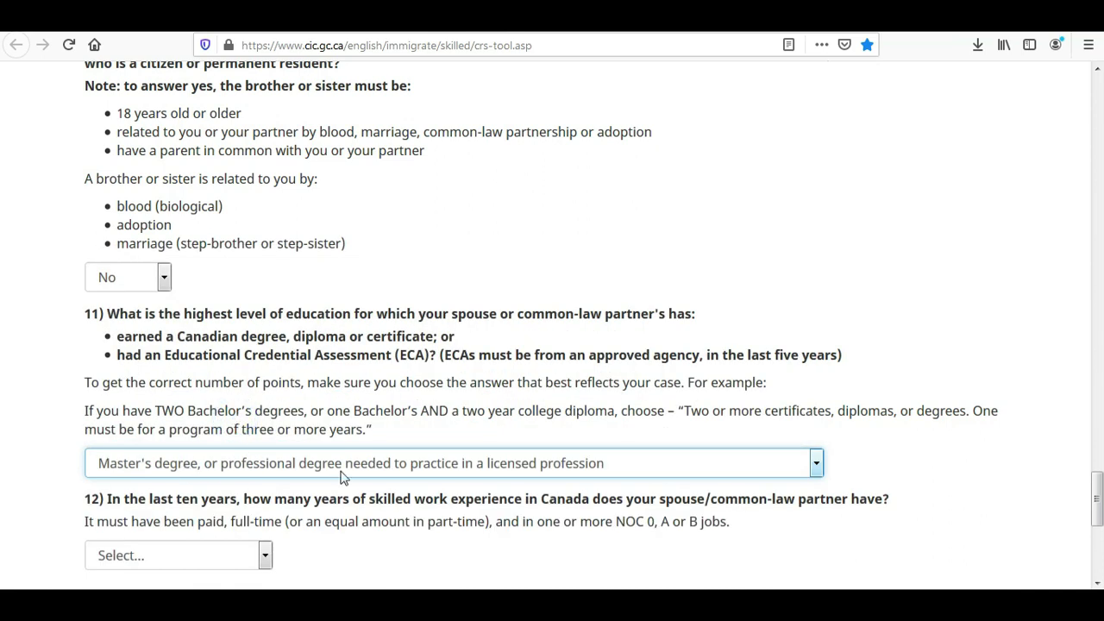
Set the spouse's skilled work experience in Canada over the last ten years to "None or less than a year".
drag(1101, 498, 1100, 515)
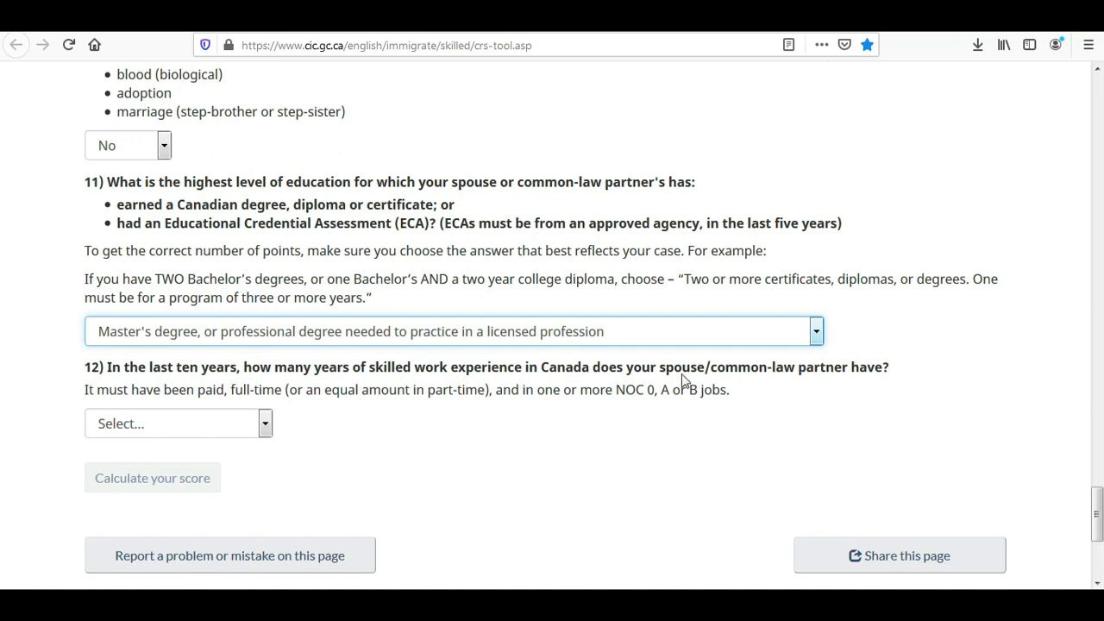
click(175, 425)
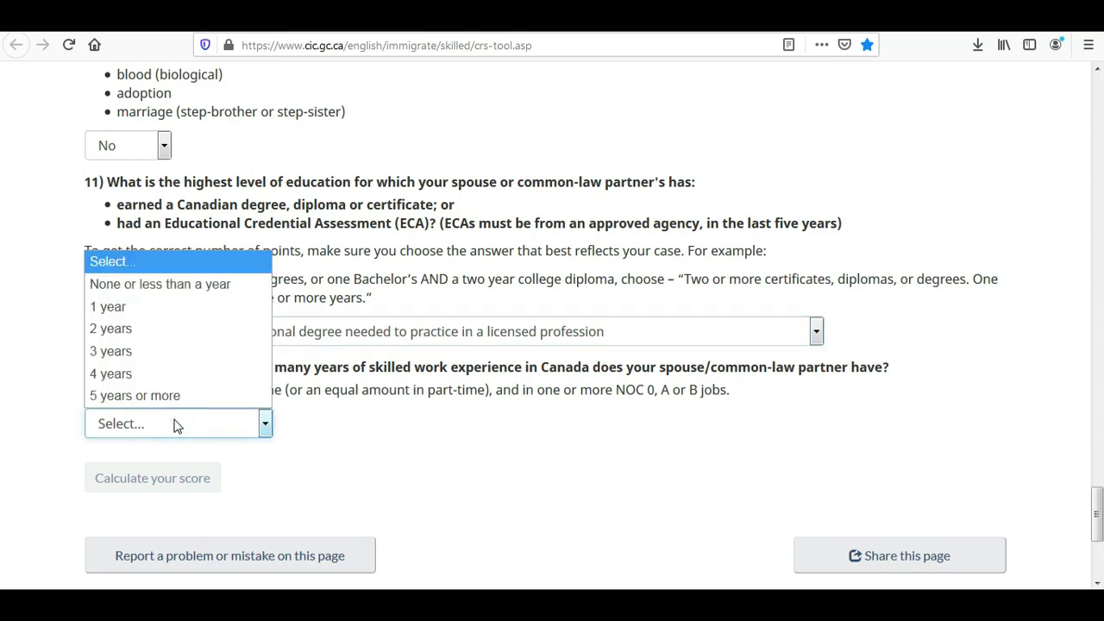
click(152, 291)
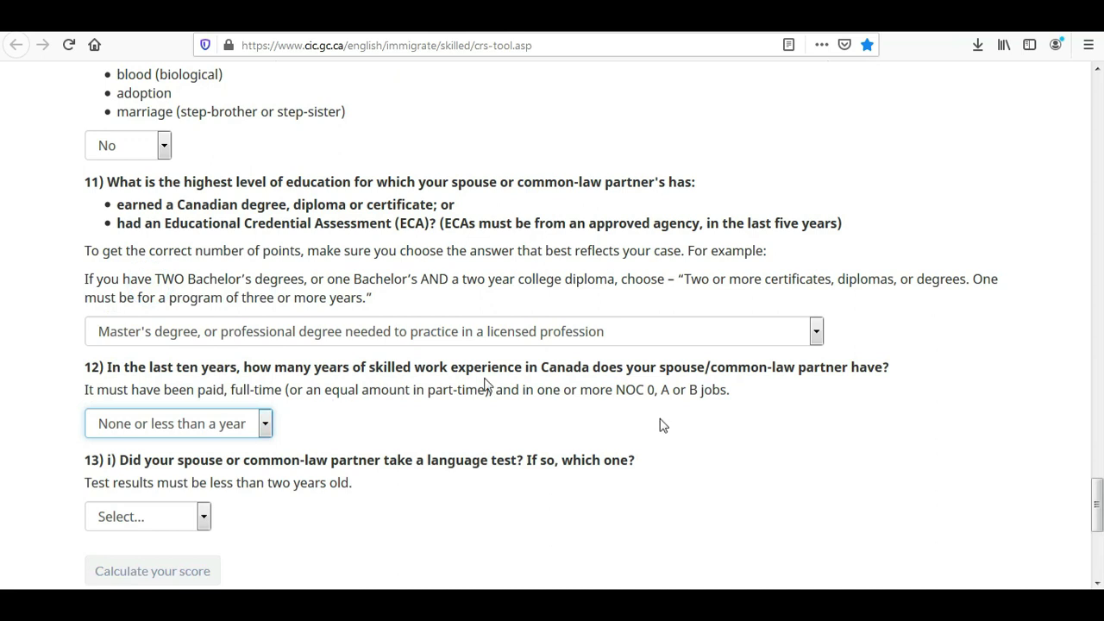
Choose IELTS as the language test taken by the spouse or common-law partner.
scroll(1, 500, down, 2)
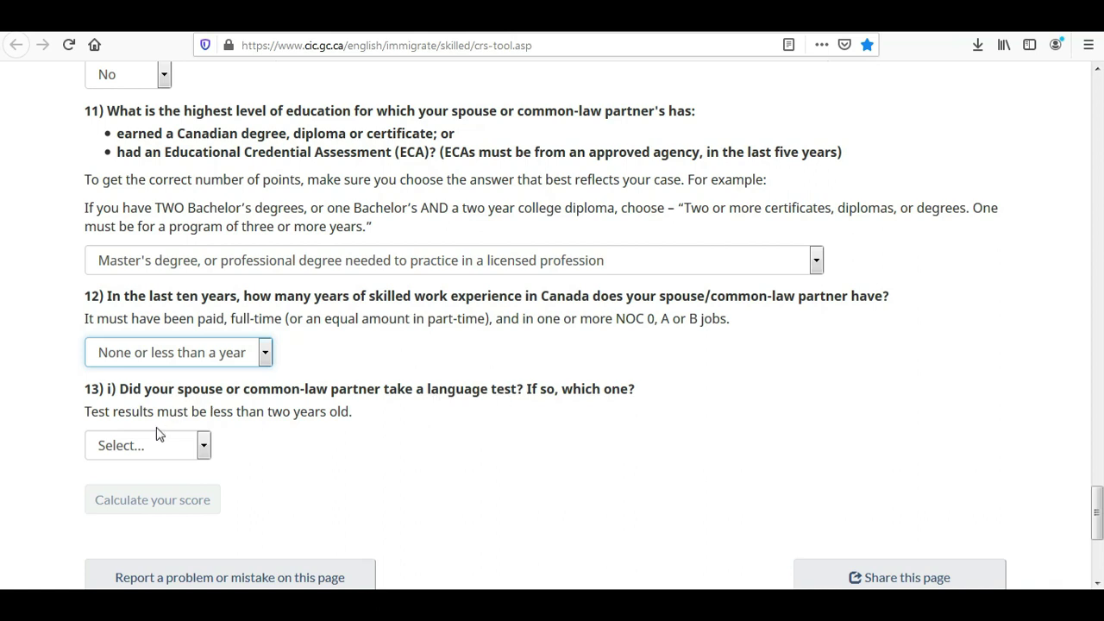
click(147, 447)
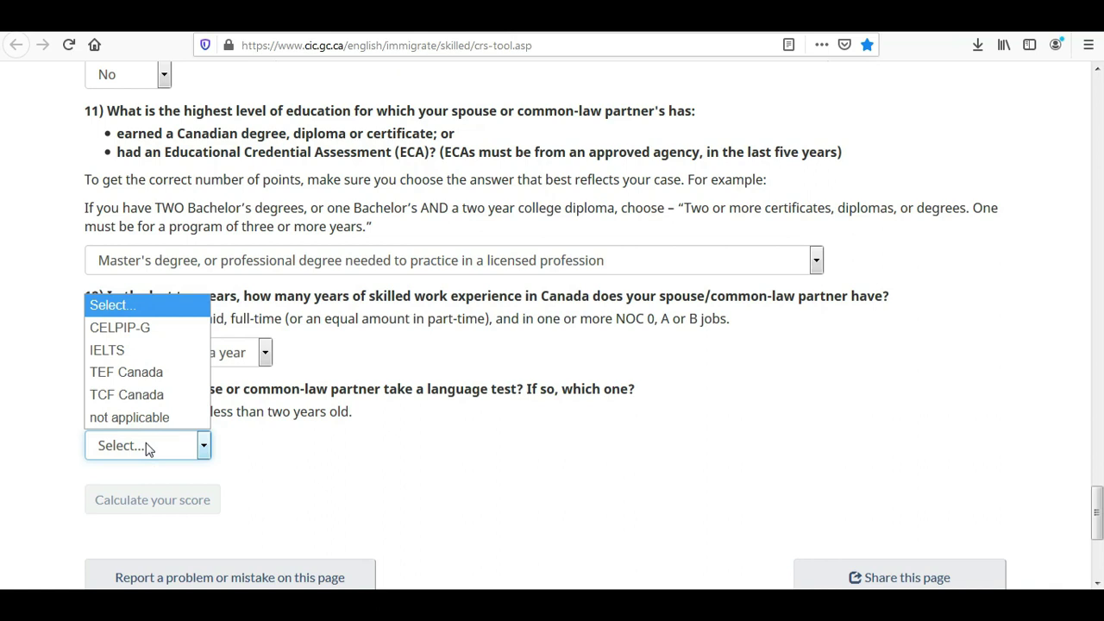
click(124, 351)
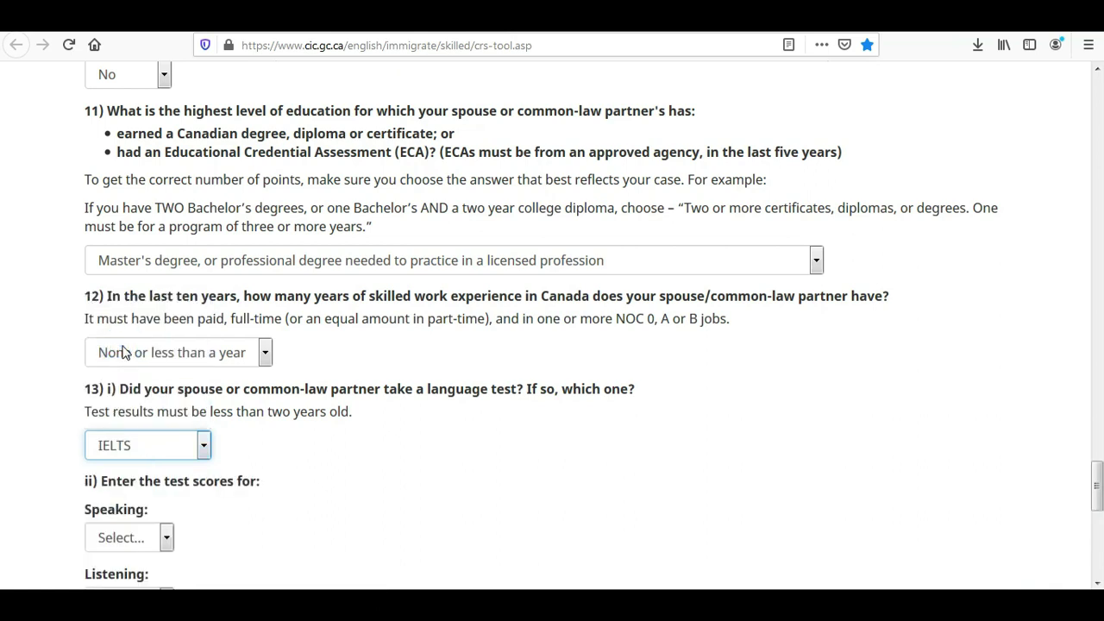
Enter the spouse's IELTS scores: speaking 6.5, listening 6.0-7.0, reading 6.5 and writing 6.5.
scroll(2, 483, down, 5)
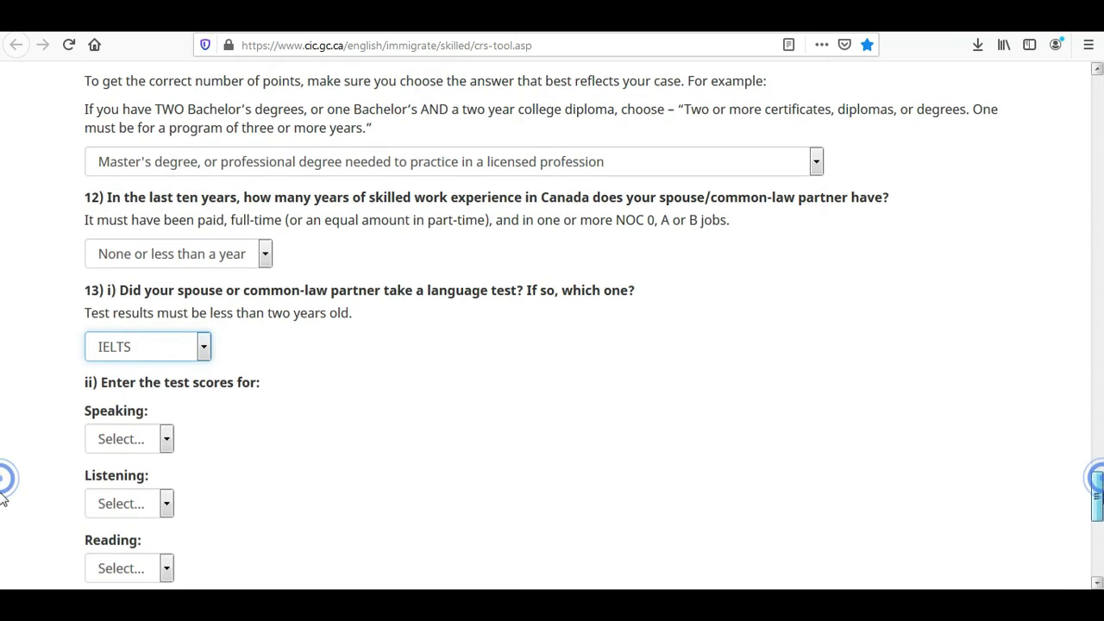
click(95, 317)
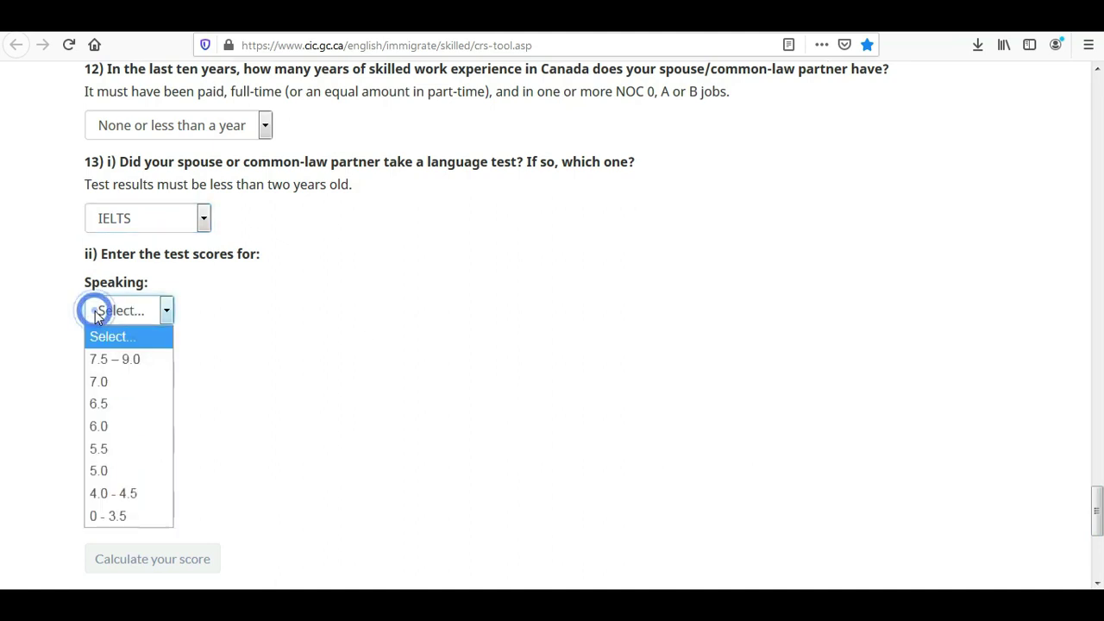
click(116, 401)
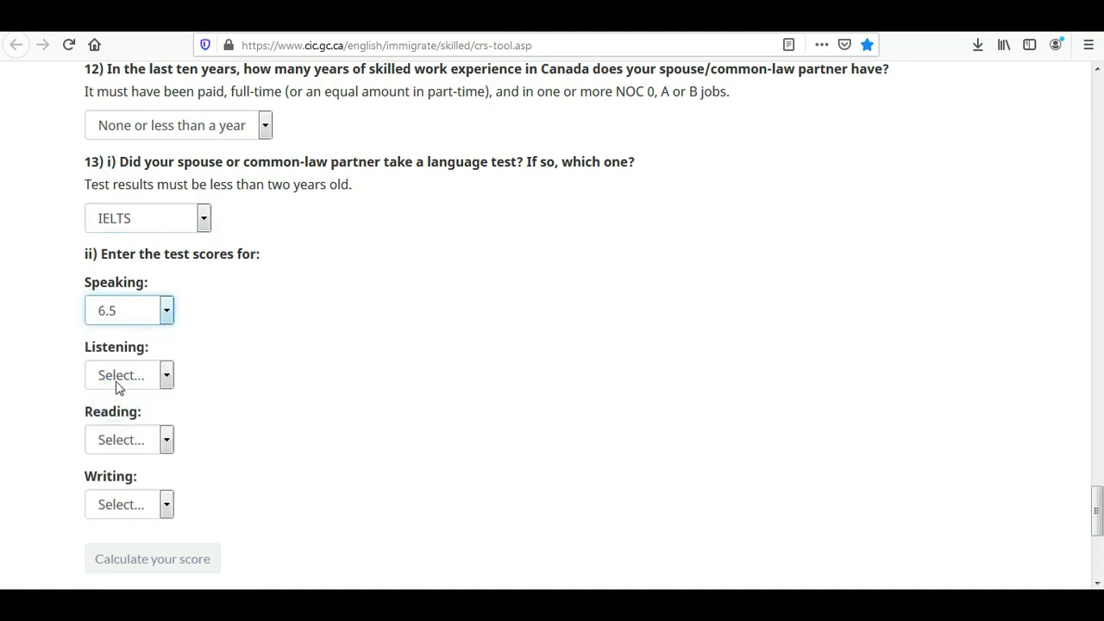
click(116, 379)
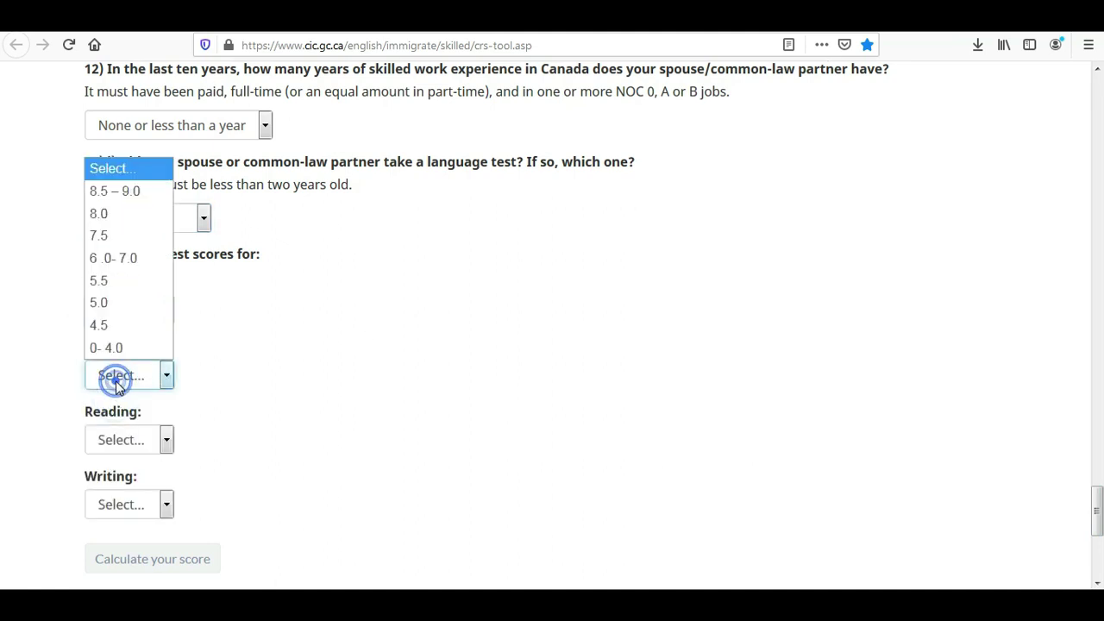
click(125, 257)
click(120, 442)
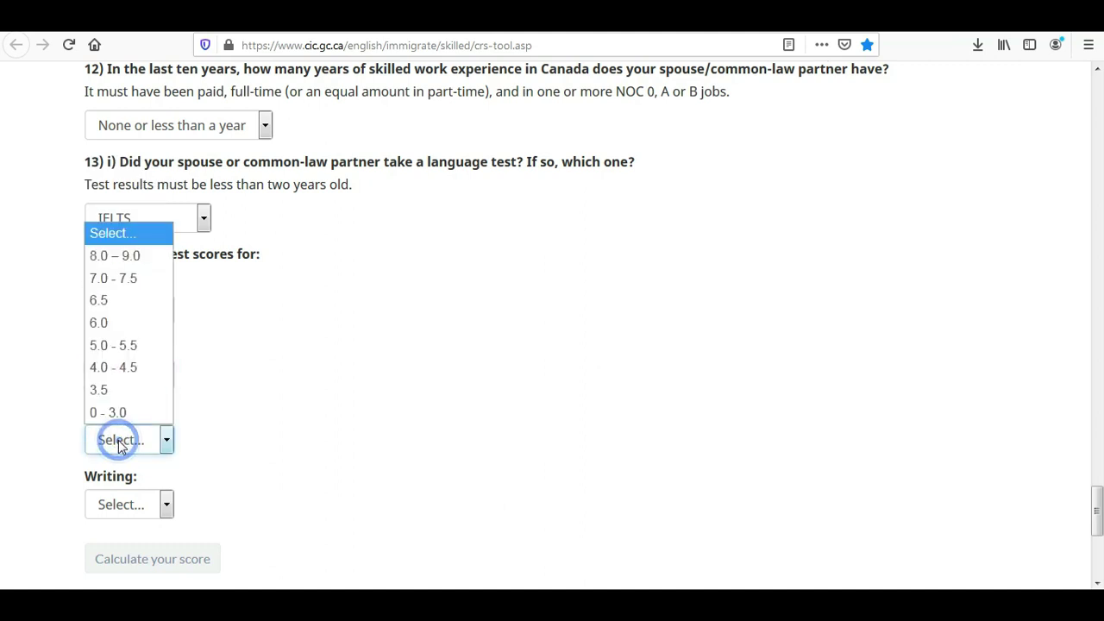
click(116, 298)
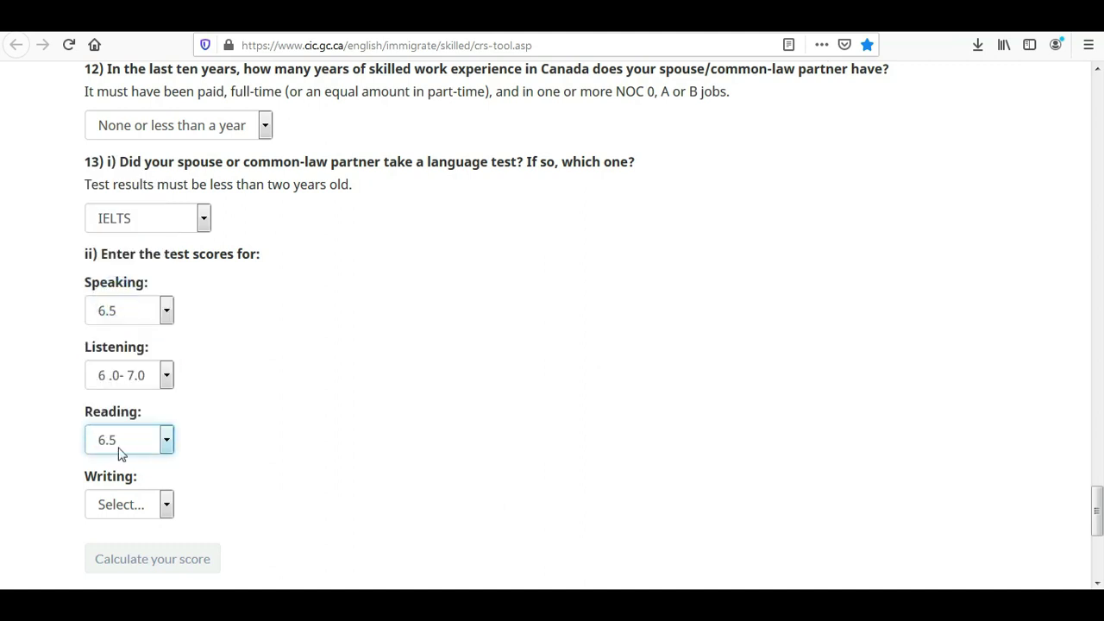
click(120, 504)
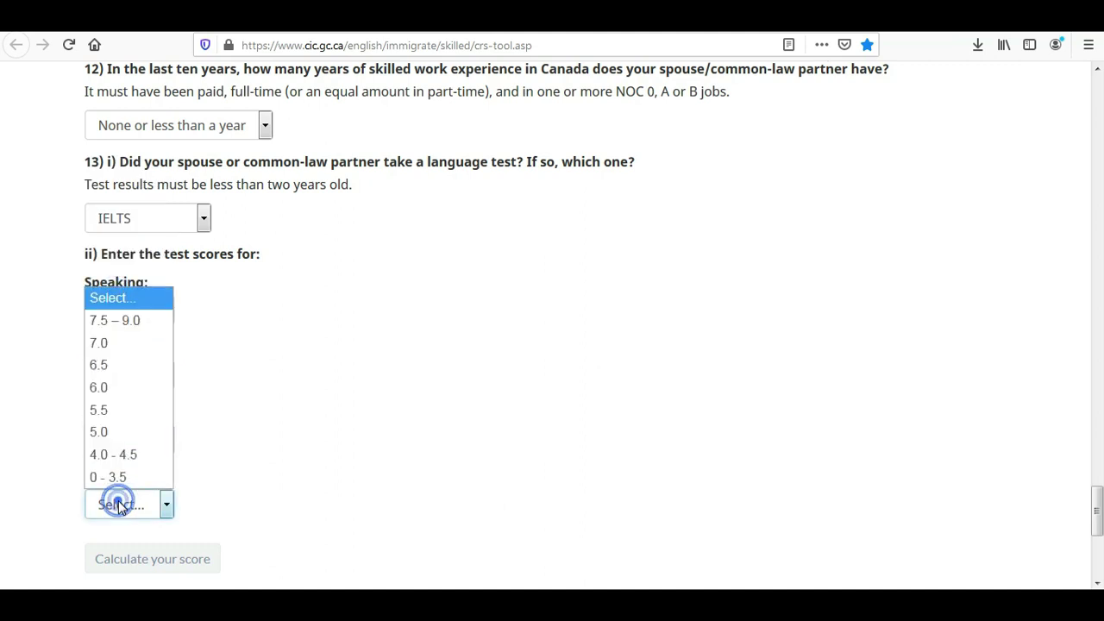
click(115, 366)
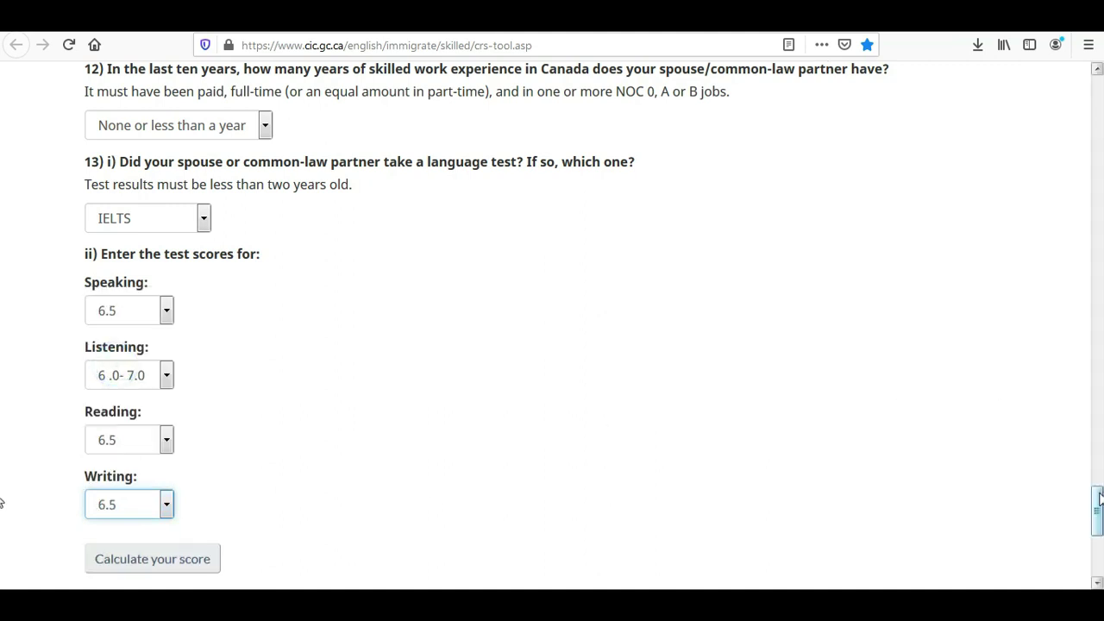
Calculate the CRS score from the completed questionnaire.
scroll(2, 505, down, 2)
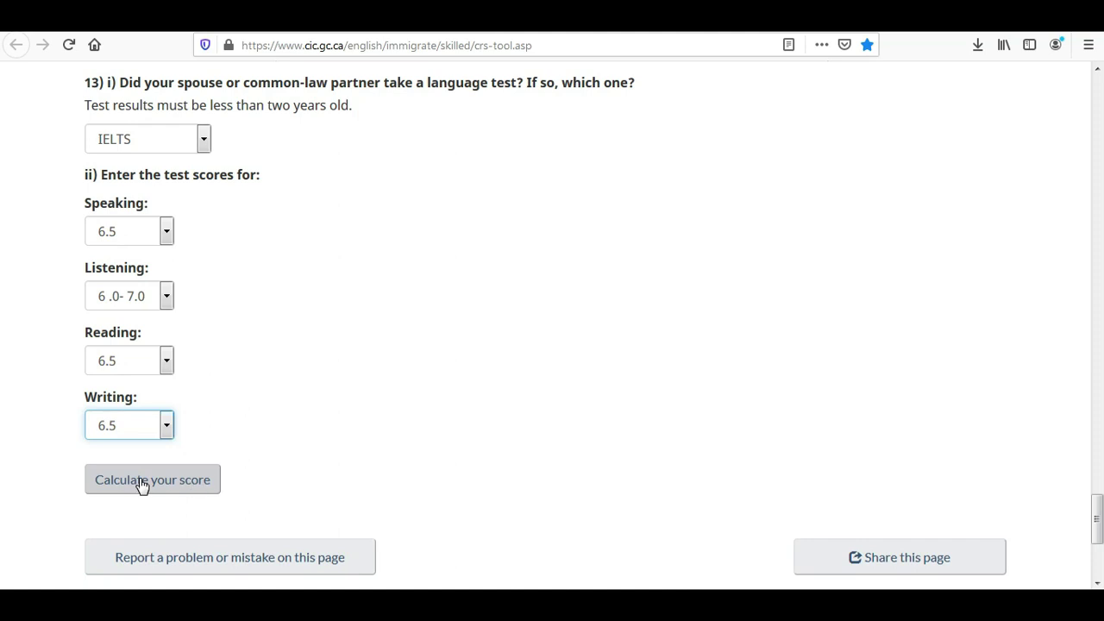
click(142, 484)
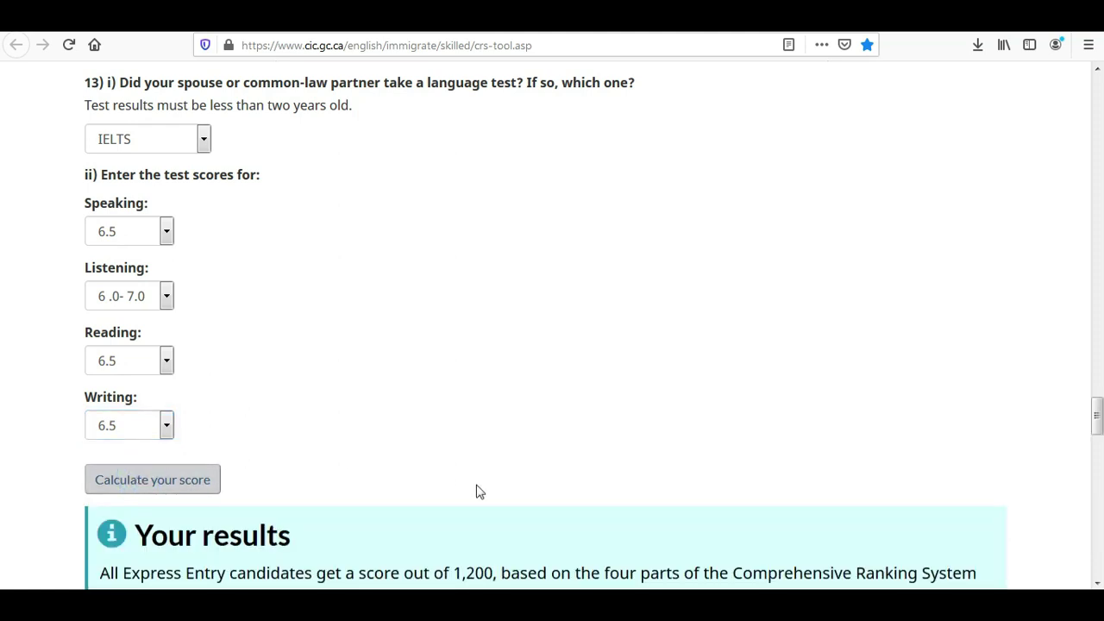
Read the introduction to the calculated results, highlighting the maximum possible Express Entry score.
drag(1097, 420, 1098, 434)
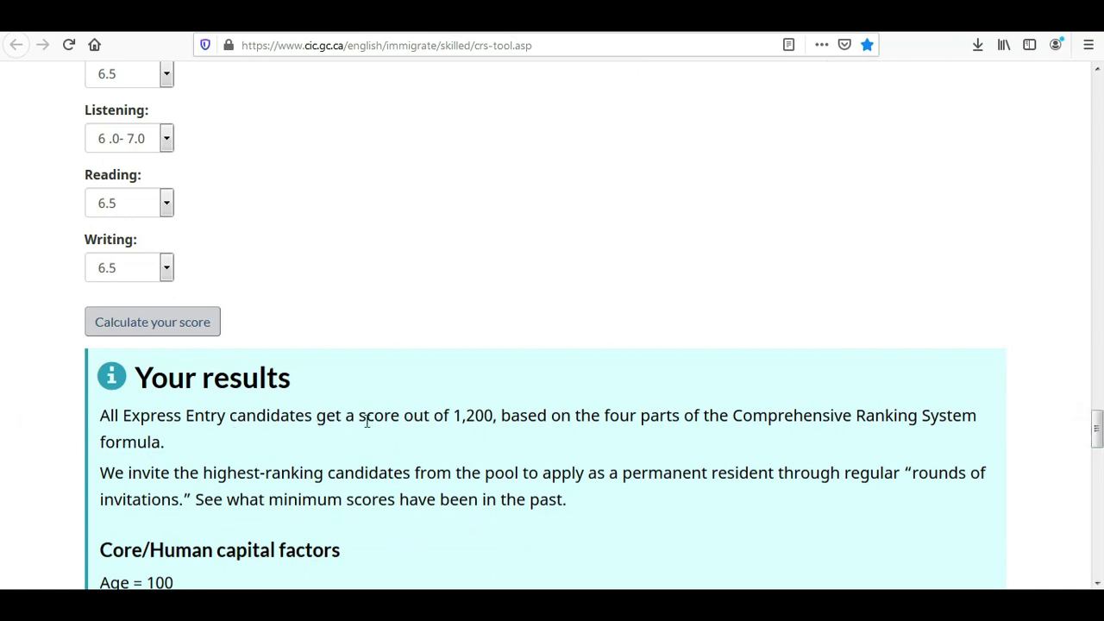
drag(455, 415, 494, 415)
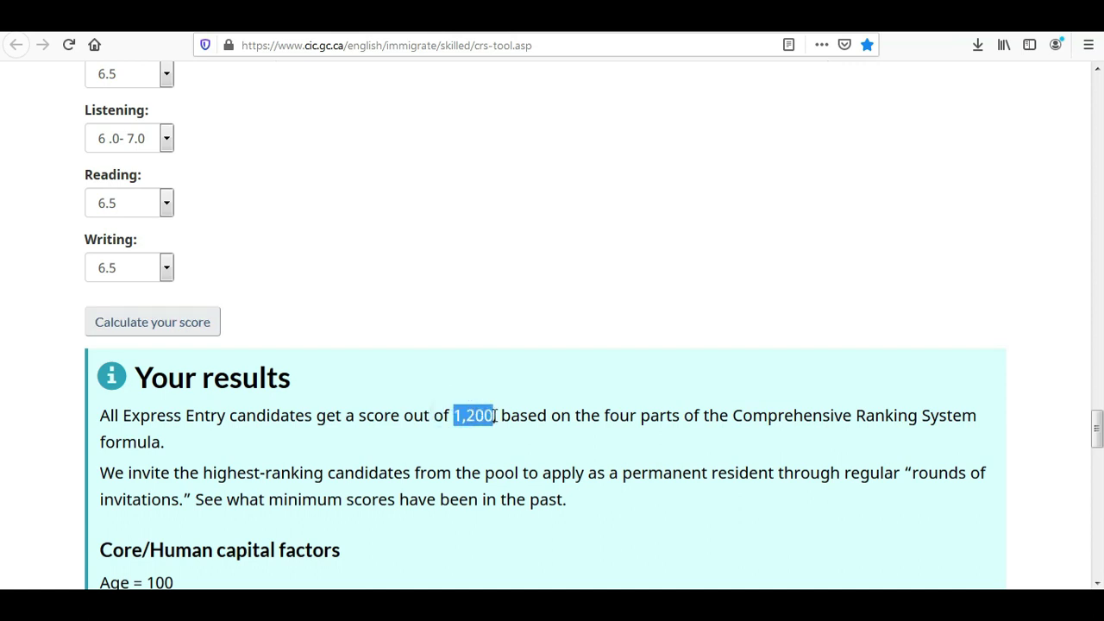
click(494, 415)
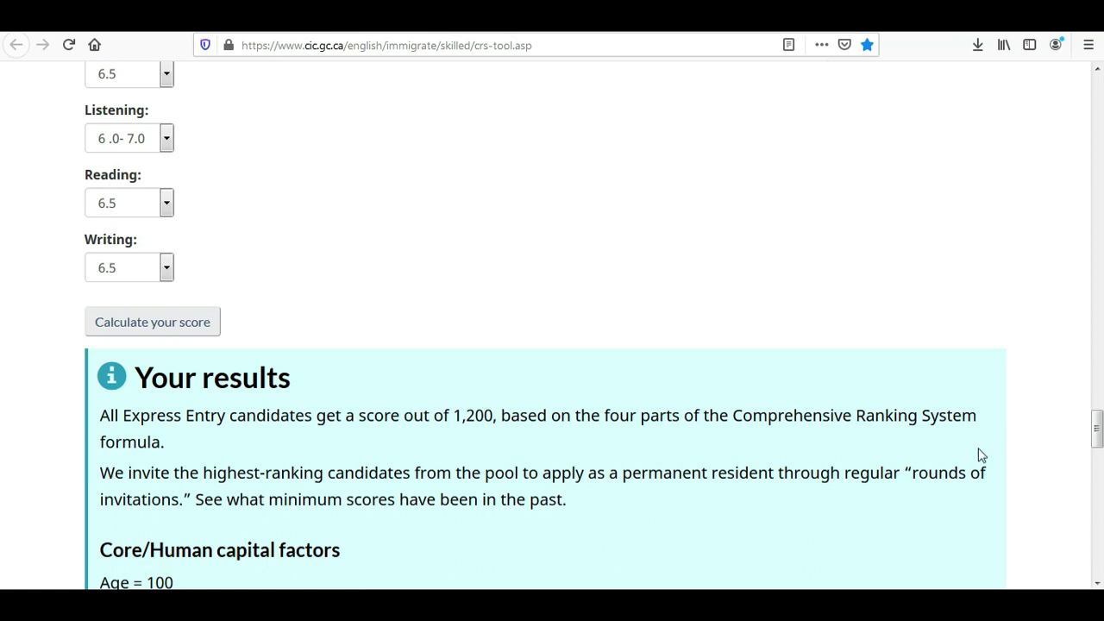
Review the Core/Human capital factors breakdown, highlighting the points for age, level of education, study in Canada and official languages.
drag(1095, 431, 1096, 450)
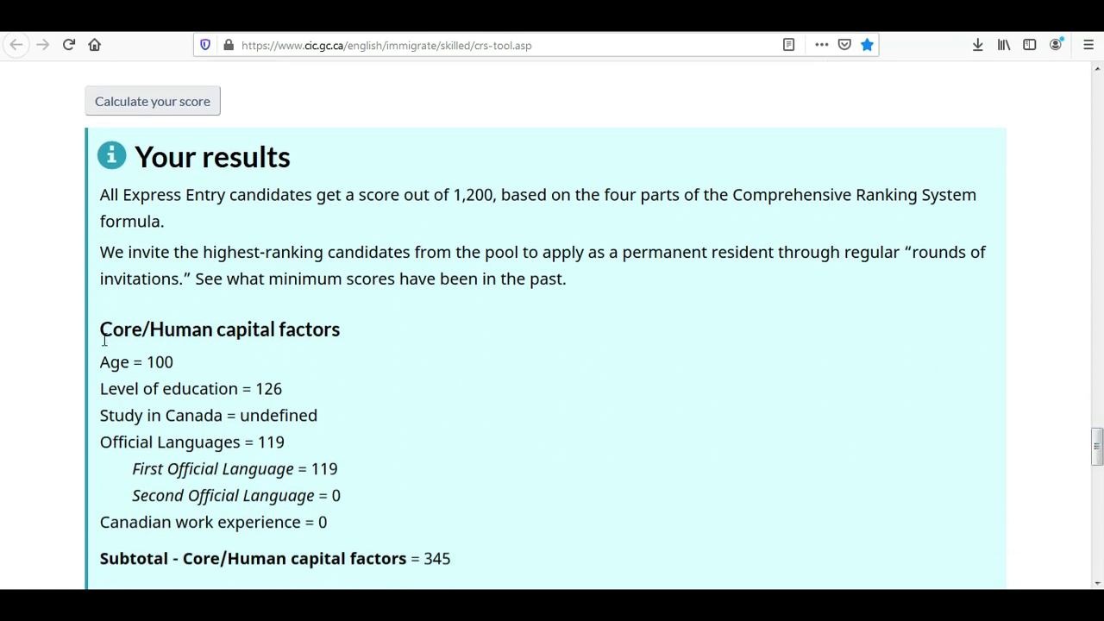
drag(102, 332, 326, 328)
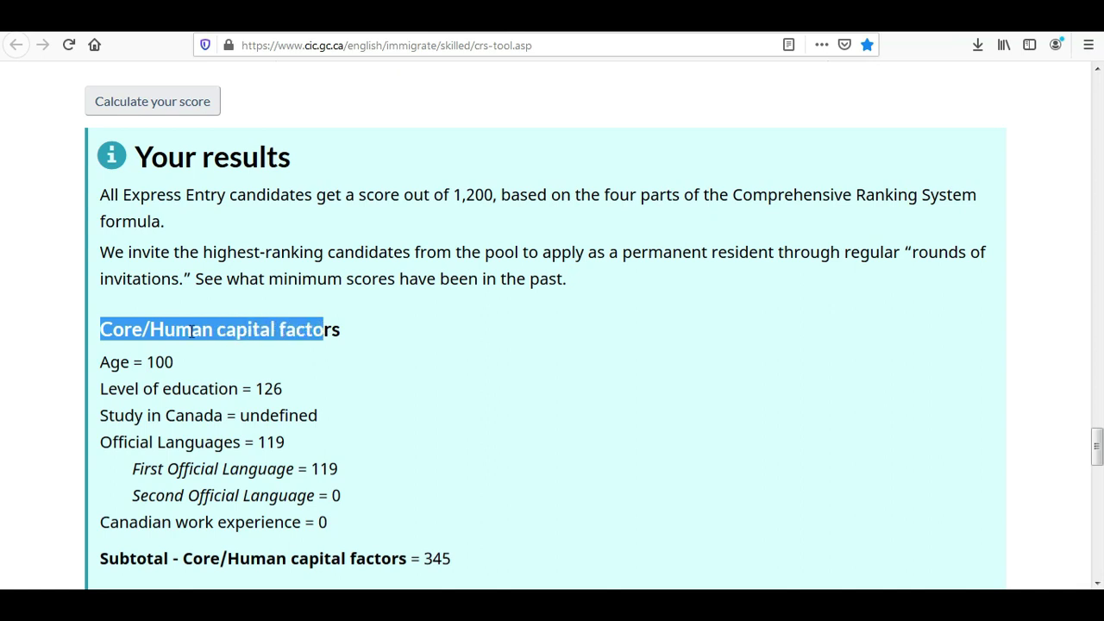
drag(102, 362, 209, 391)
click(182, 362)
double_click(263, 389)
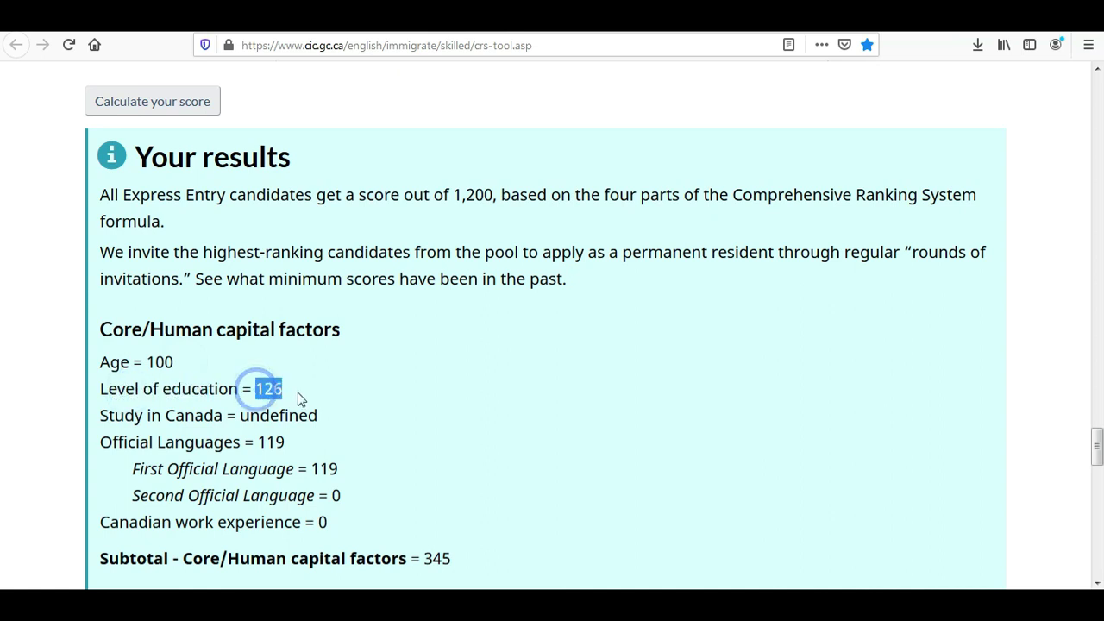
drag(133, 417, 198, 420)
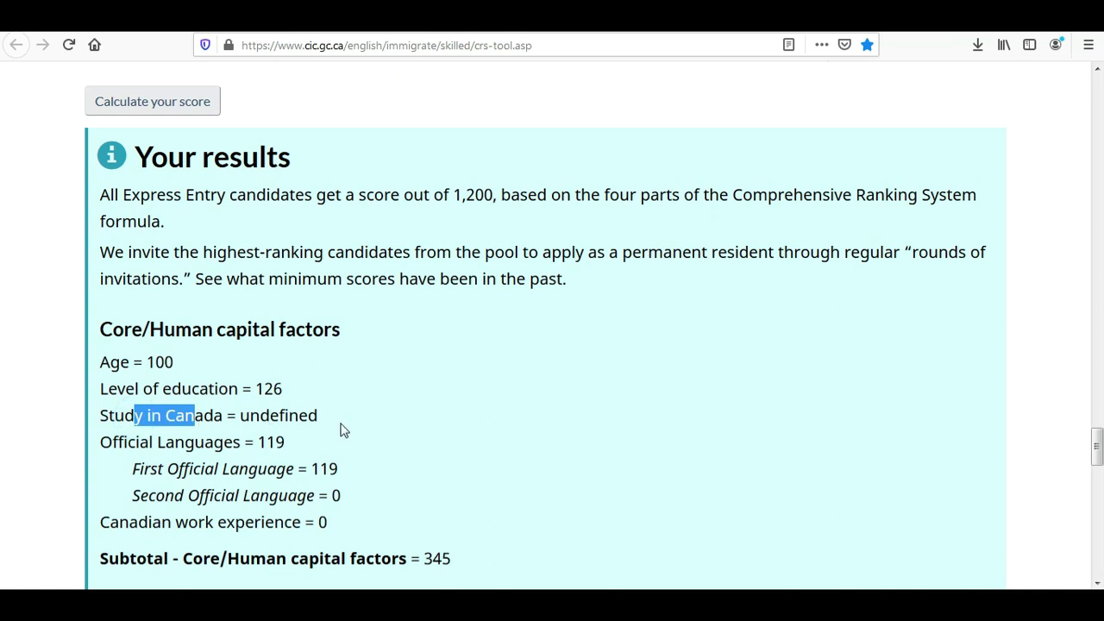
click(179, 443)
drag(179, 443, 300, 447)
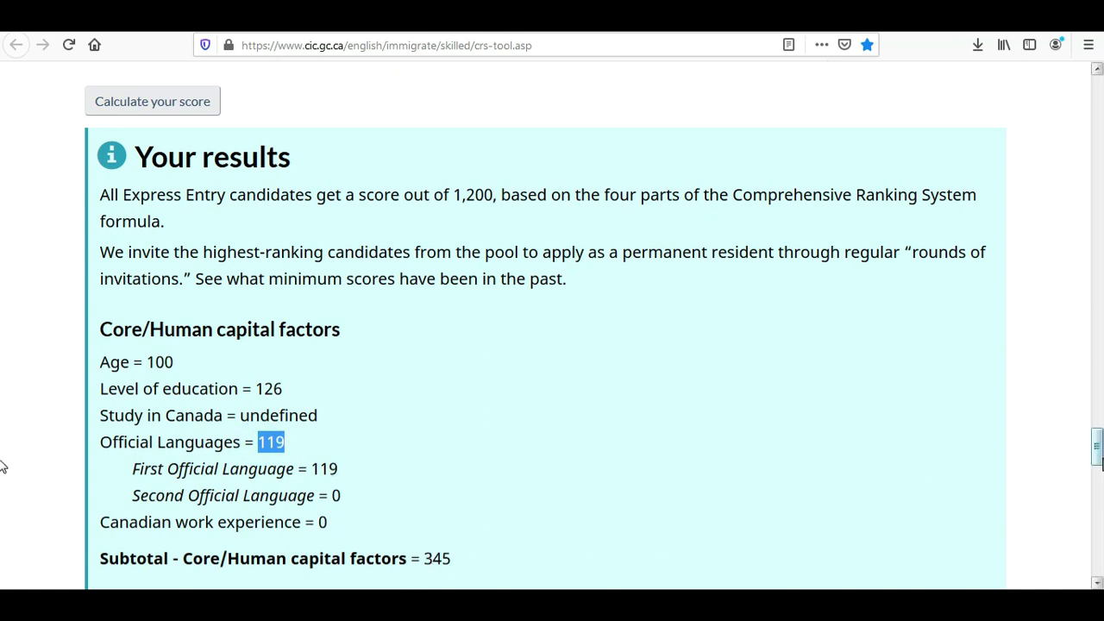
Review the points awarded for spouse factors and skill transferability factors in the results.
drag(1097, 445, 1097, 470)
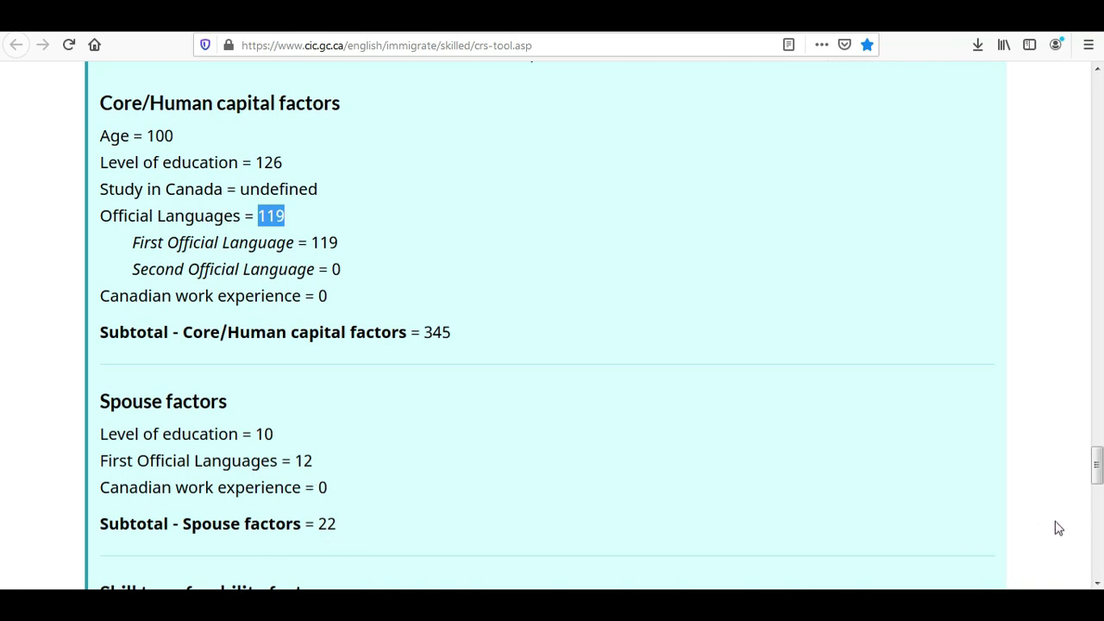
drag(1097, 466, 1098, 496)
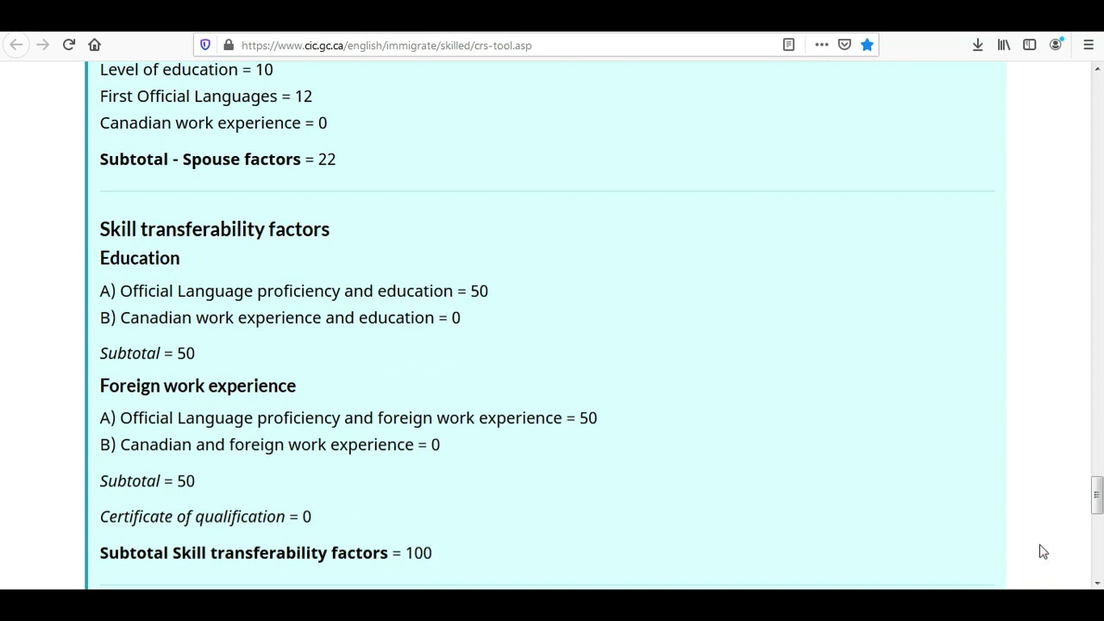
drag(1098, 494, 1095, 512)
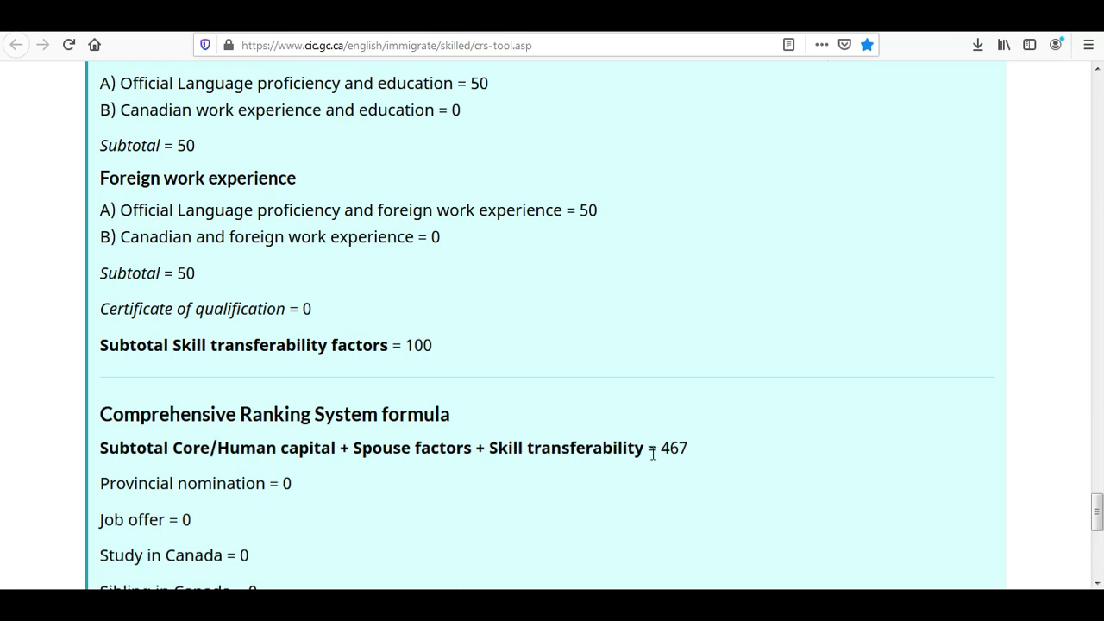
Examine the Comprehensive Ranking System formula section, highlighting the combined subtotal and the grand total.
drag(658, 447, 689, 451)
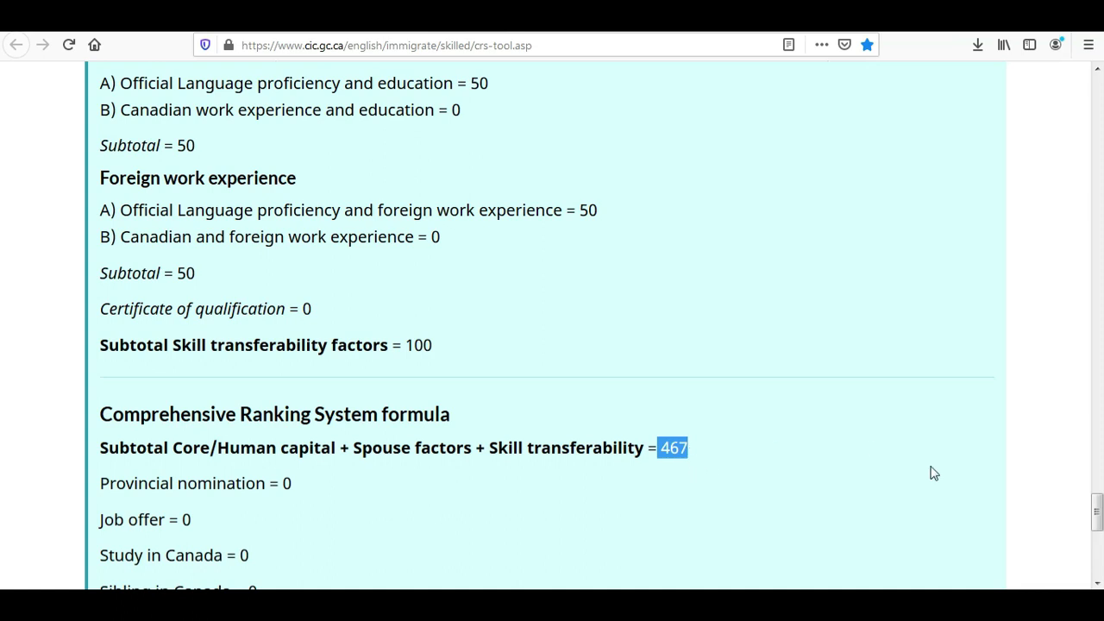
drag(1097, 510, 1100, 521)
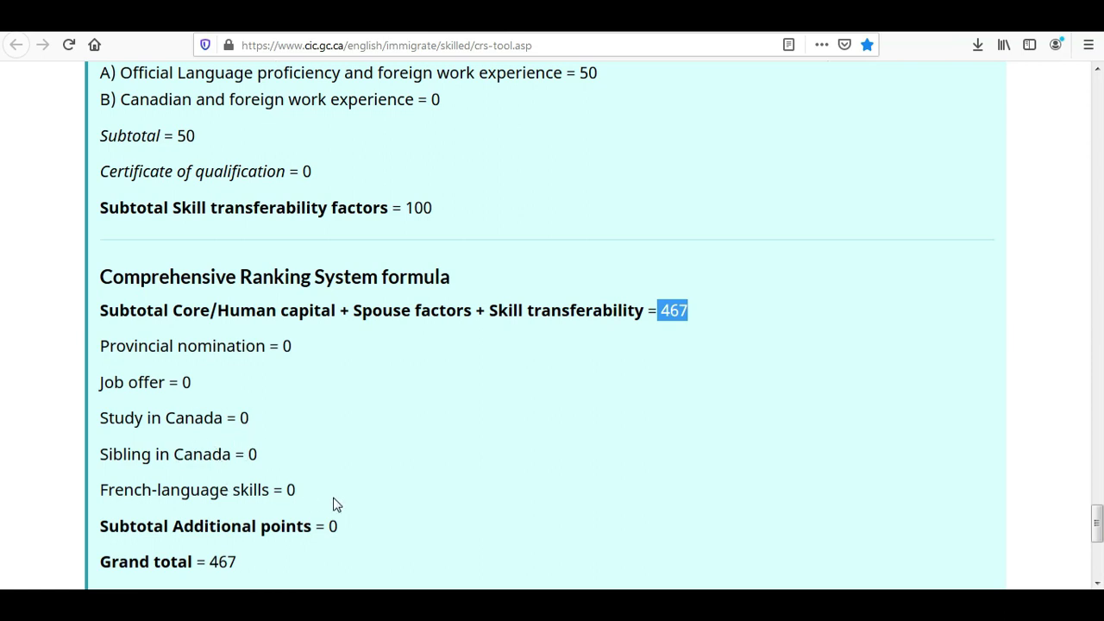
drag(1097, 521, 1097, 530)
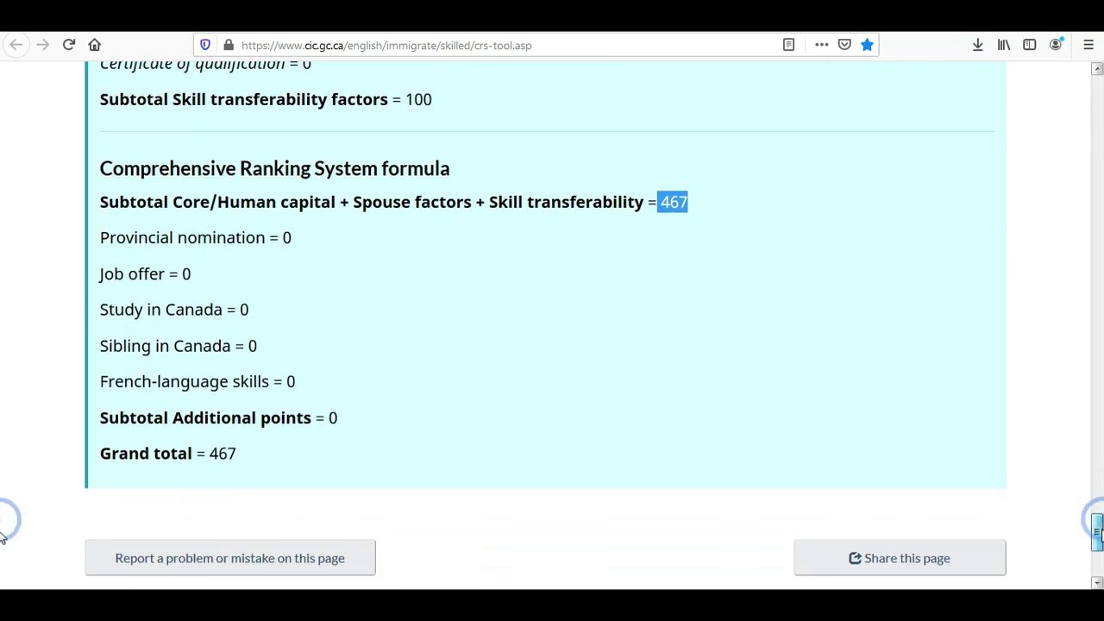
click(210, 429)
double_click(216, 431)
click(245, 426)
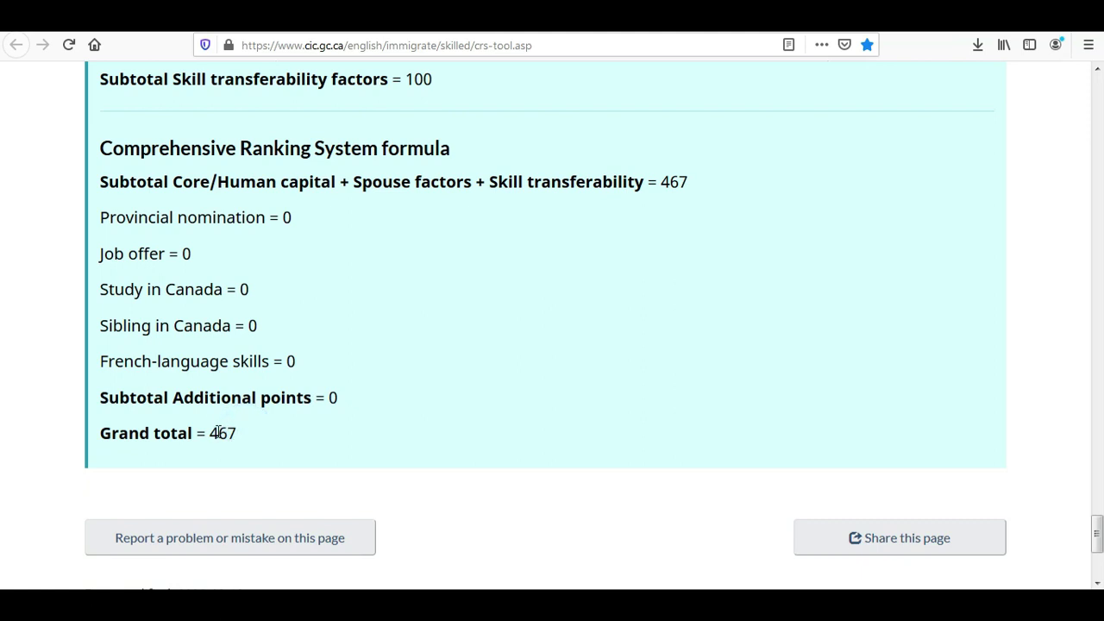
double_click(217, 431)
click(248, 429)
double_click(216, 431)
click(241, 437)
Switch to the Ministerial Instructions page and check the June 25, 2020 Canadian Experience Class round's lowest invited CRS score.
key(ctrl+Tab)
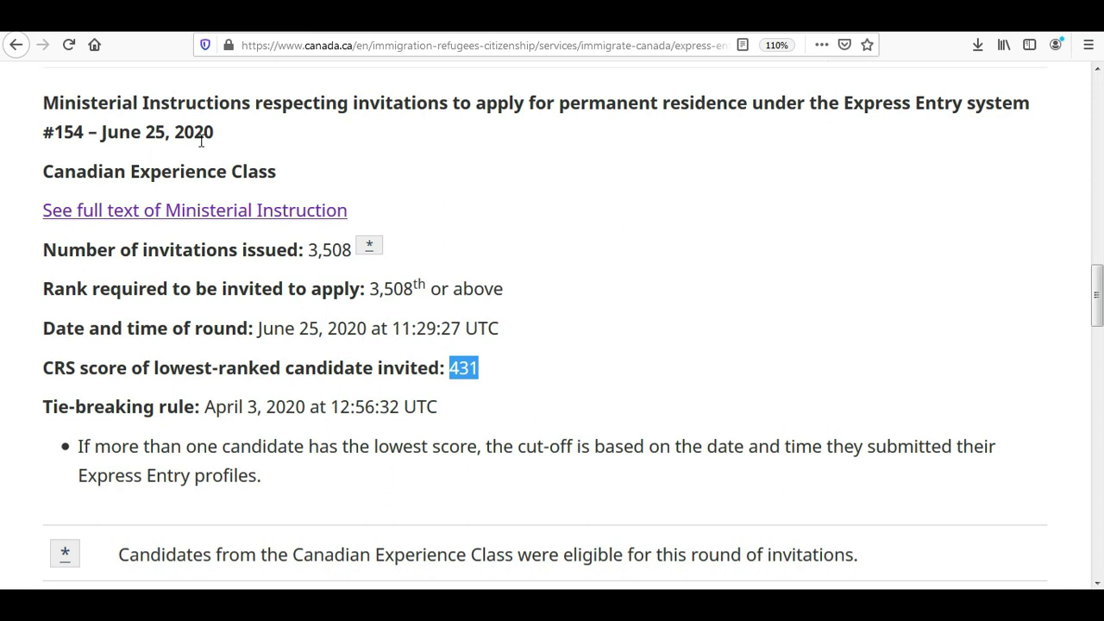
drag(43, 170, 288, 180)
click(288, 181)
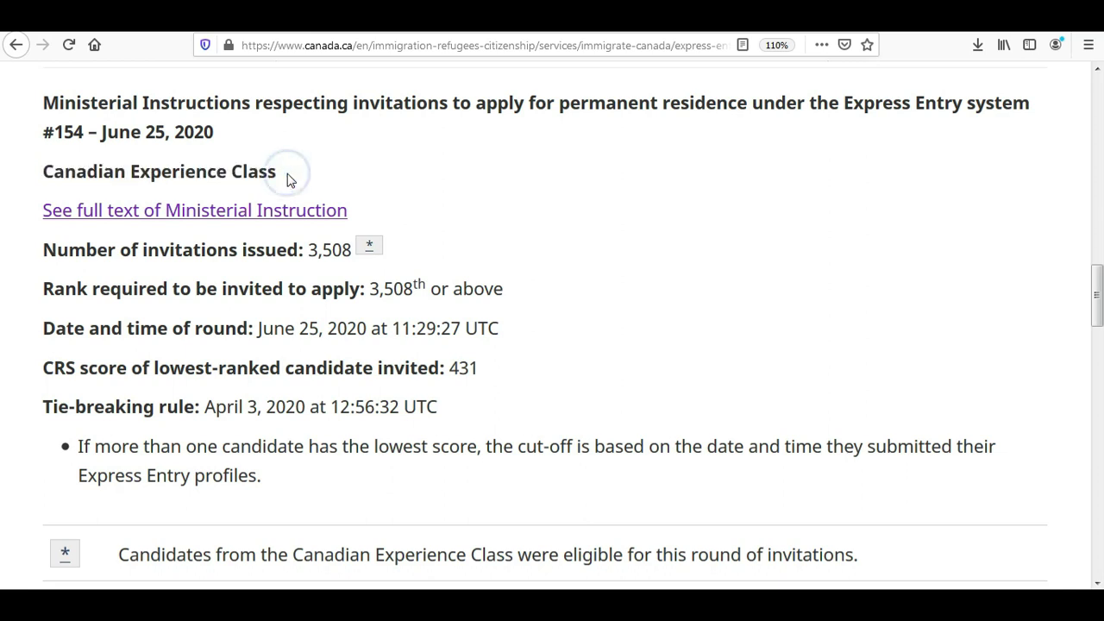
drag(42, 367, 483, 372)
click(485, 373)
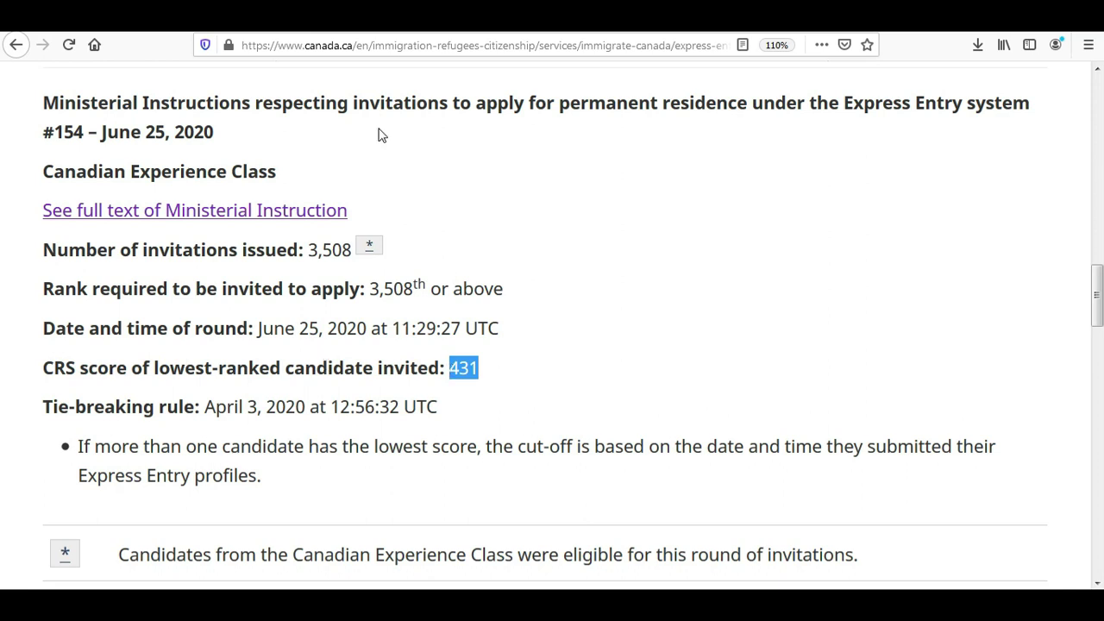
drag(353, 103, 741, 104)
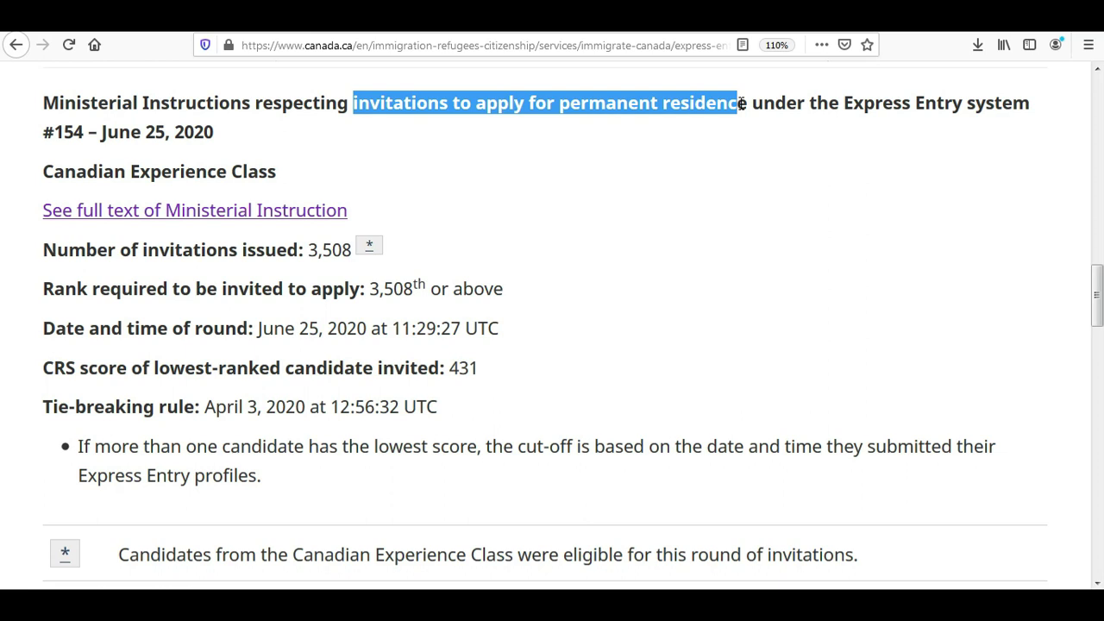
Return to the CRS tool results and recheck the grand total and the core and spouse factor breakdown.
key(ctrl+Tab)
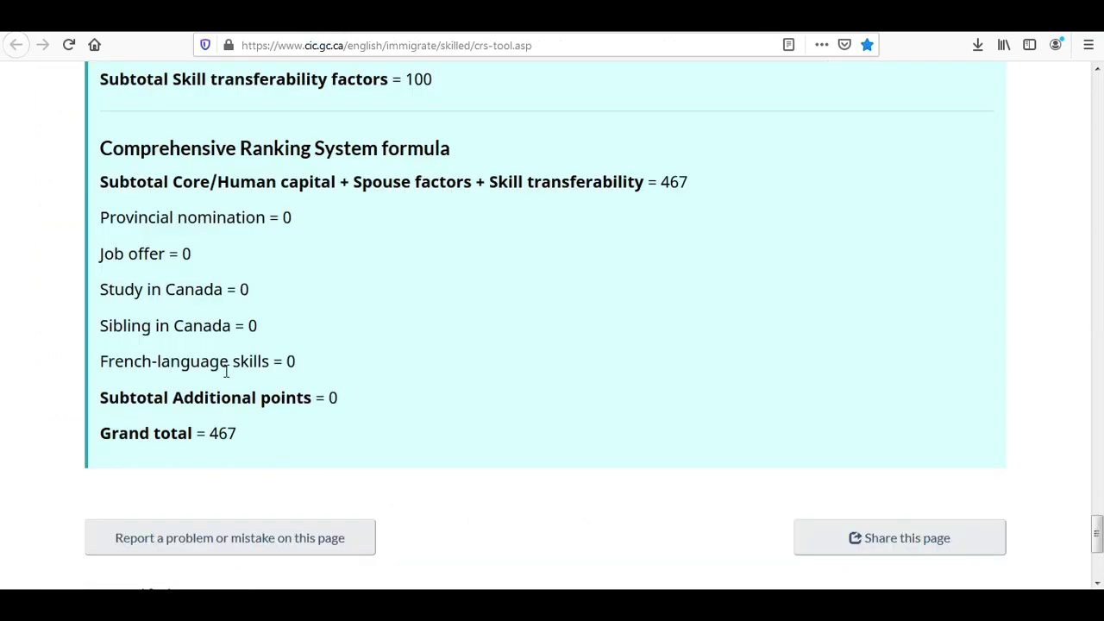
drag(211, 433, 244, 437)
click(297, 395)
drag(1096, 537, 1095, 463)
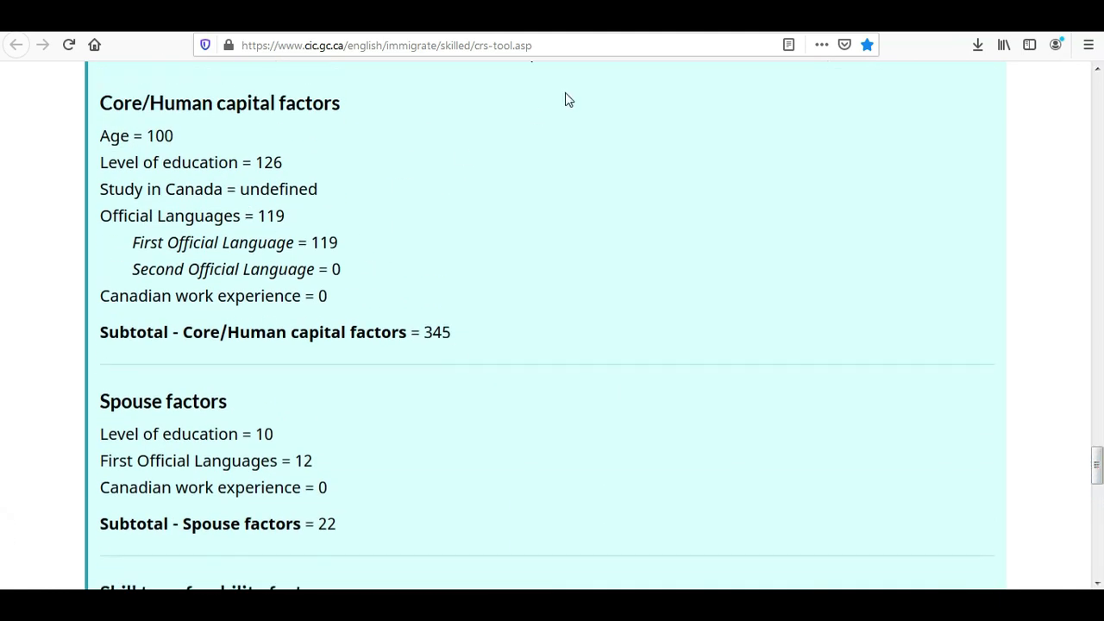
Switch to the Comprehensive Ranking System (CRS) Criteria page and look through its skill transferability and age points tables.
click(587, 35)
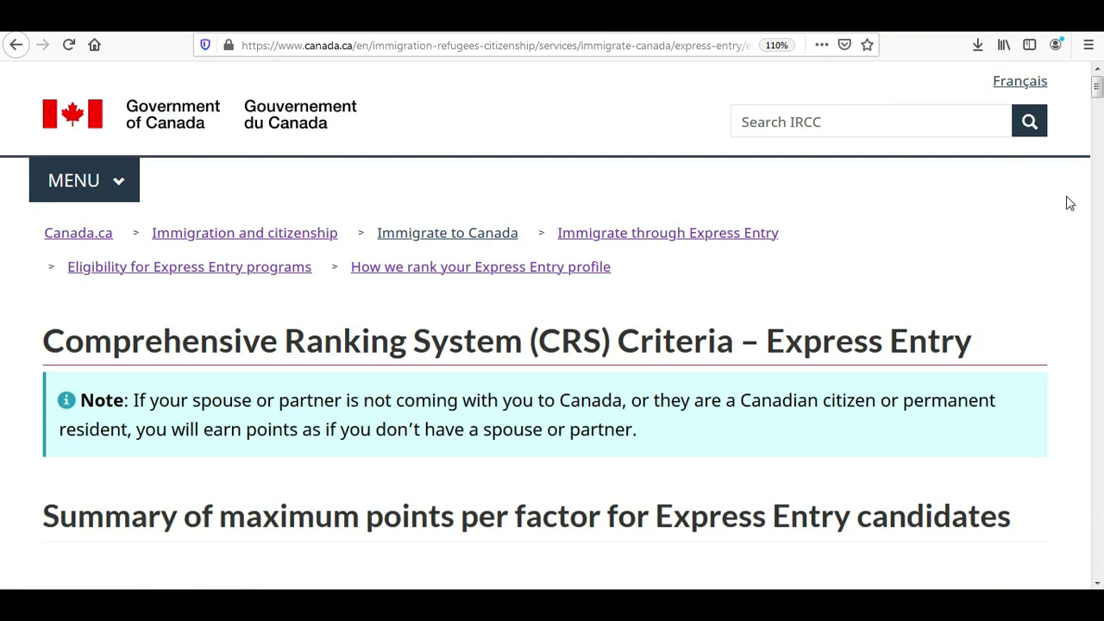
drag(1099, 84, 1098, 138)
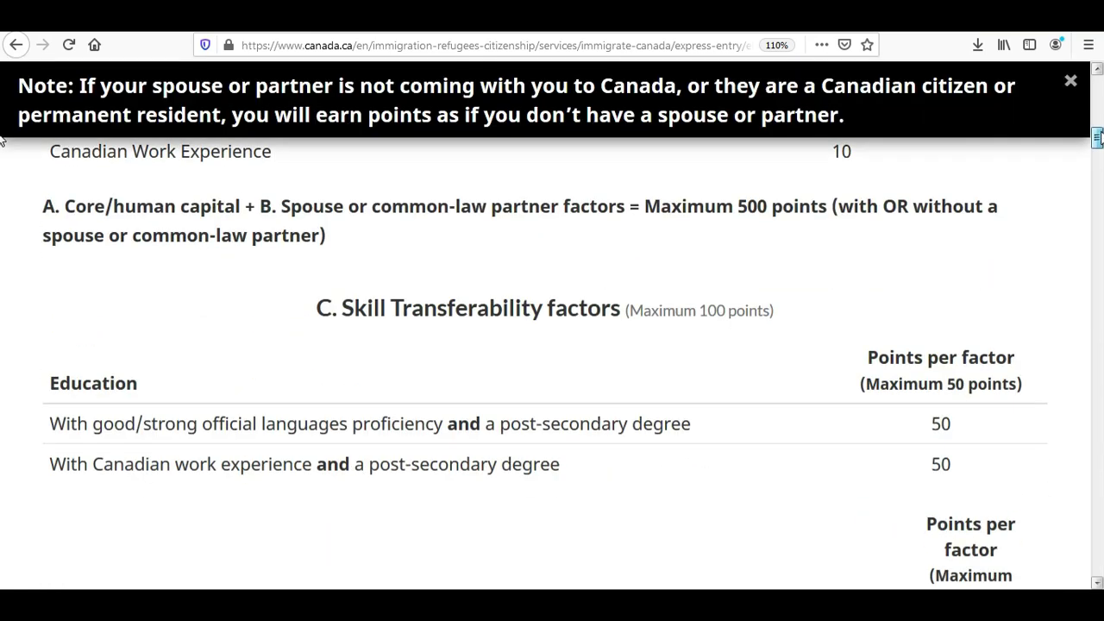
drag(1, 139, 1, 235)
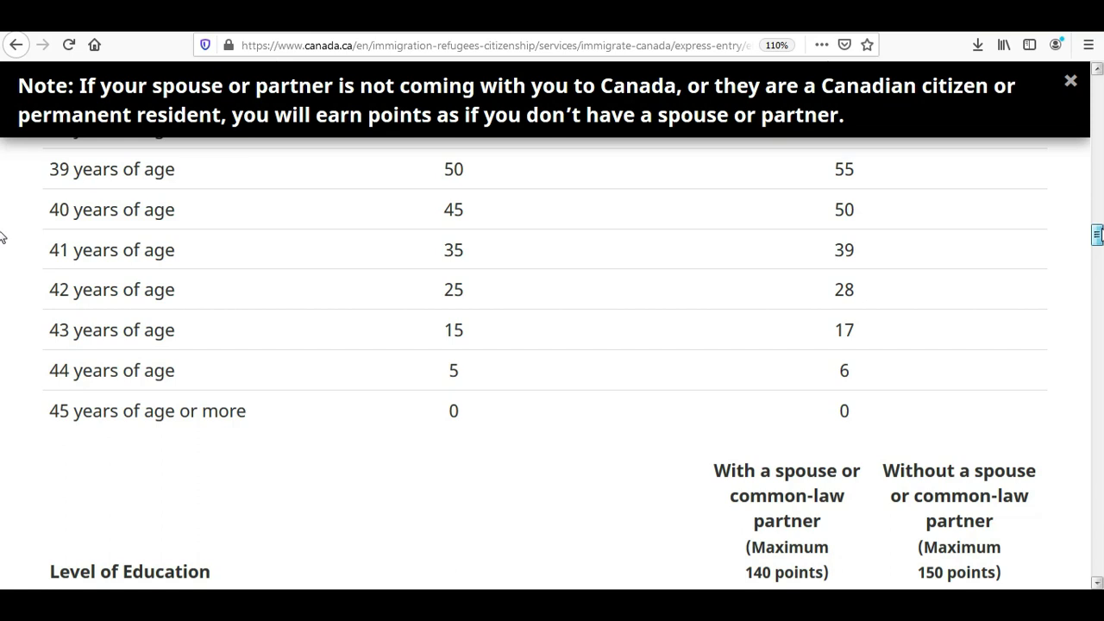
Switch back to the CRS tool and return to the beginning of its page.
drag(2, 234, 724, 87)
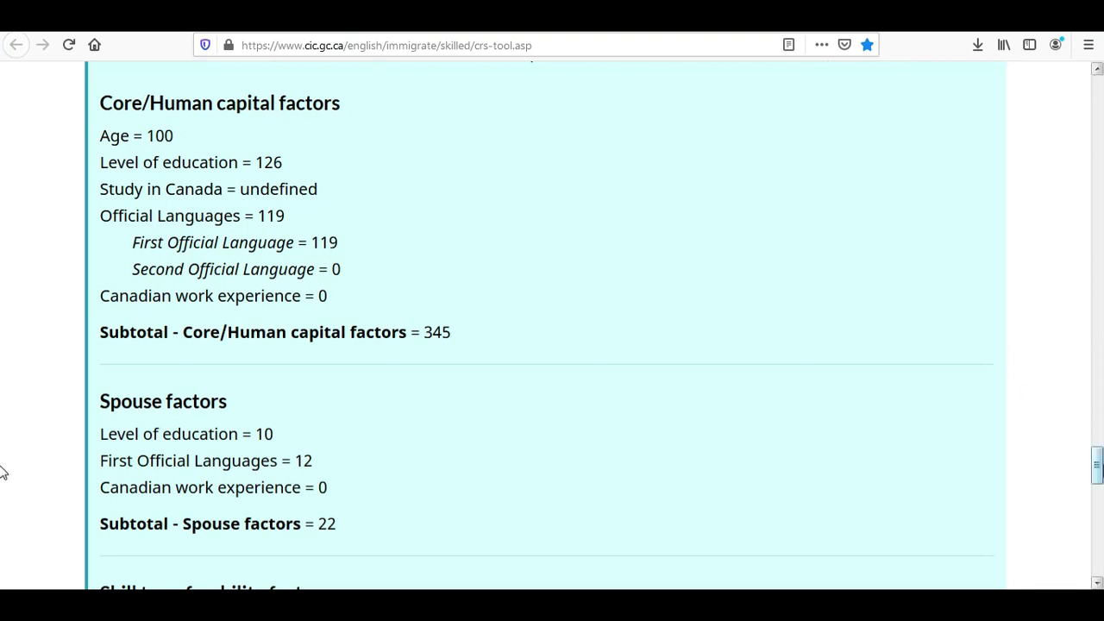
drag(1096, 464, 1095, 70)
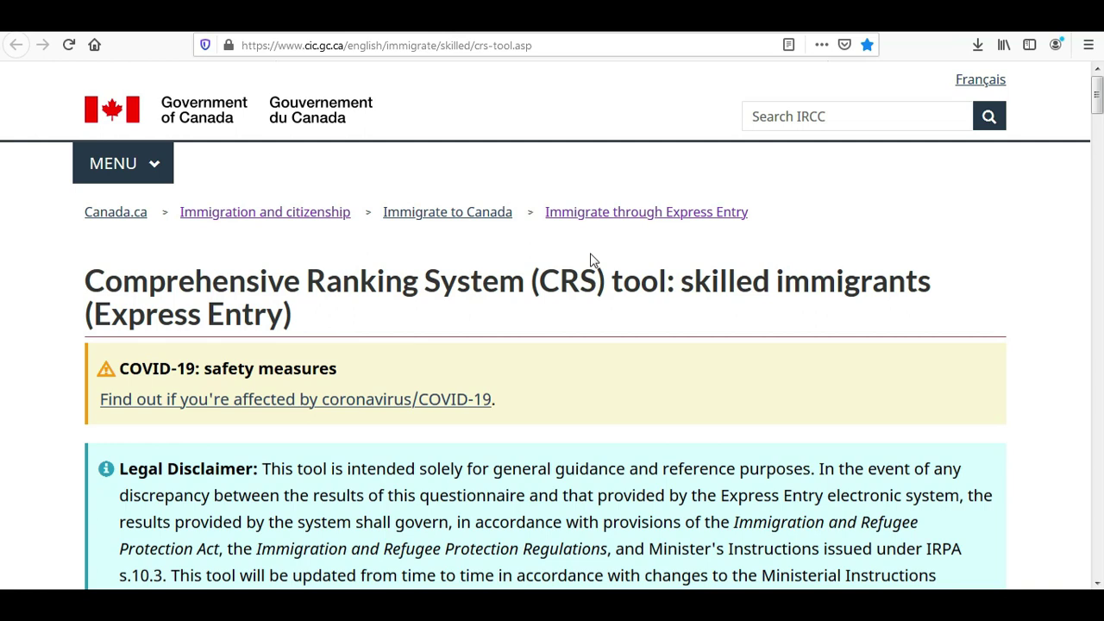